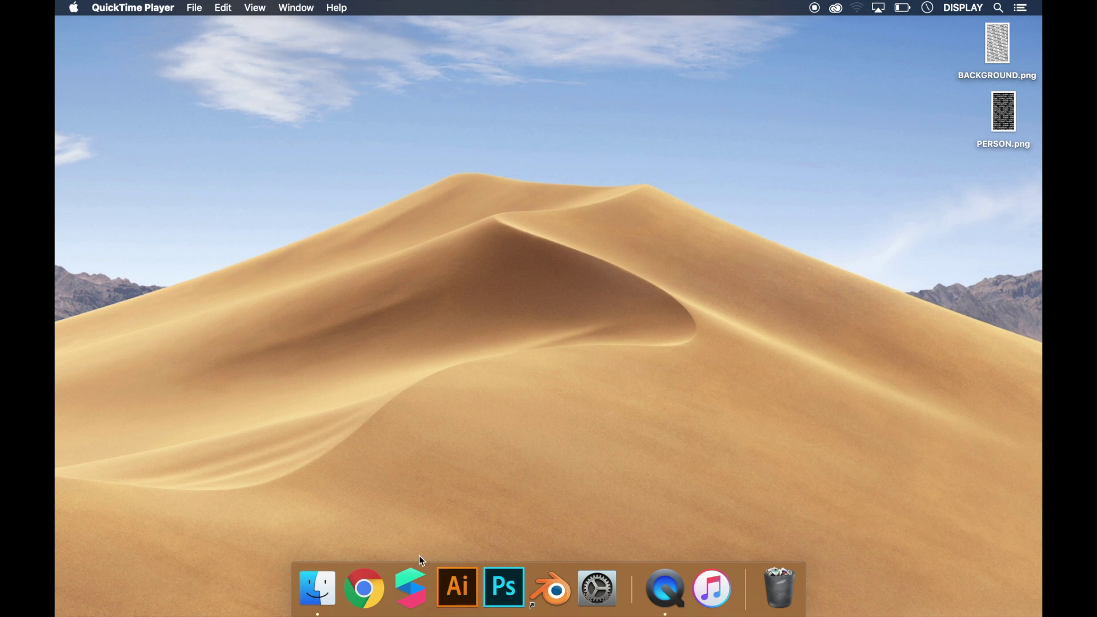
Launch Spark AR Studio and start a new full-screen project
{"action": "left_click", "coordinate": [410, 578]}
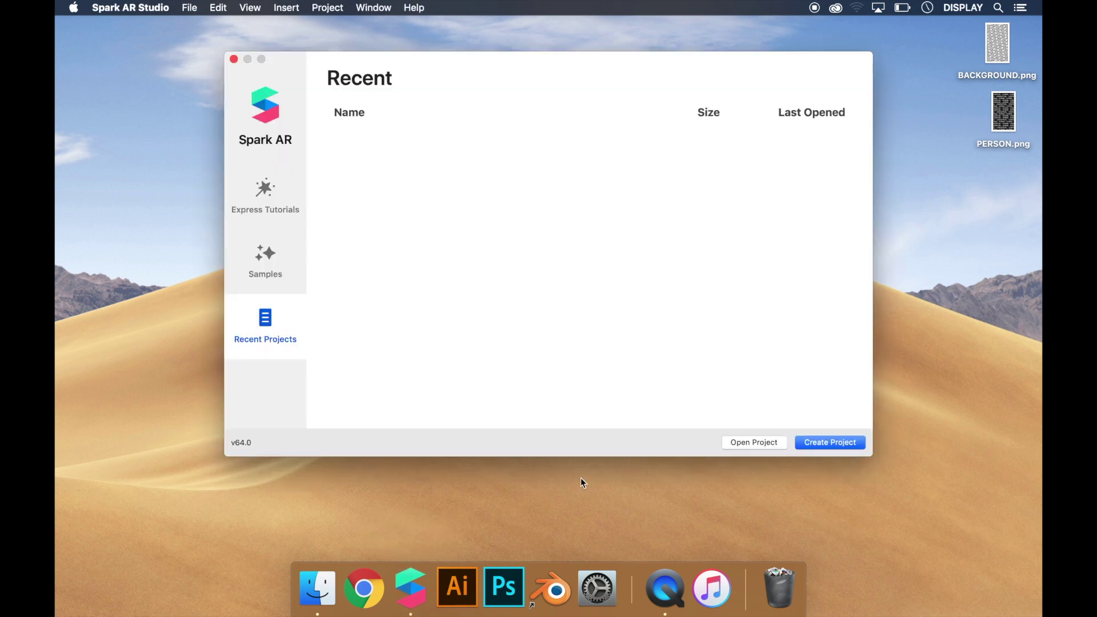
{"action": "left_click", "coordinate": [818, 449]}
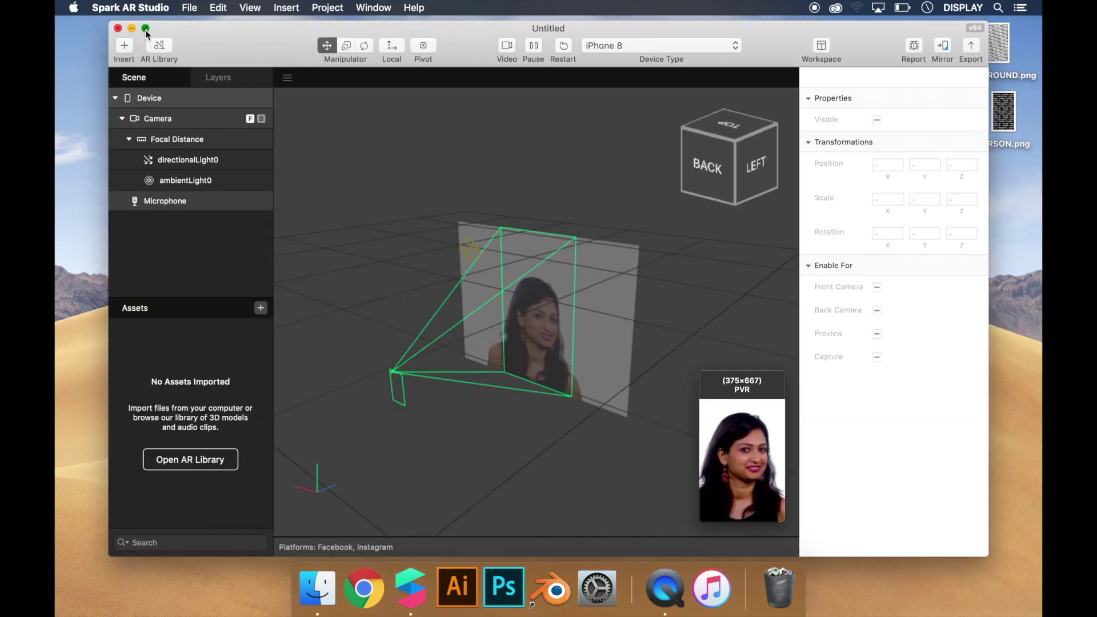
{"action": "left_click", "coordinate": [146, 28]}
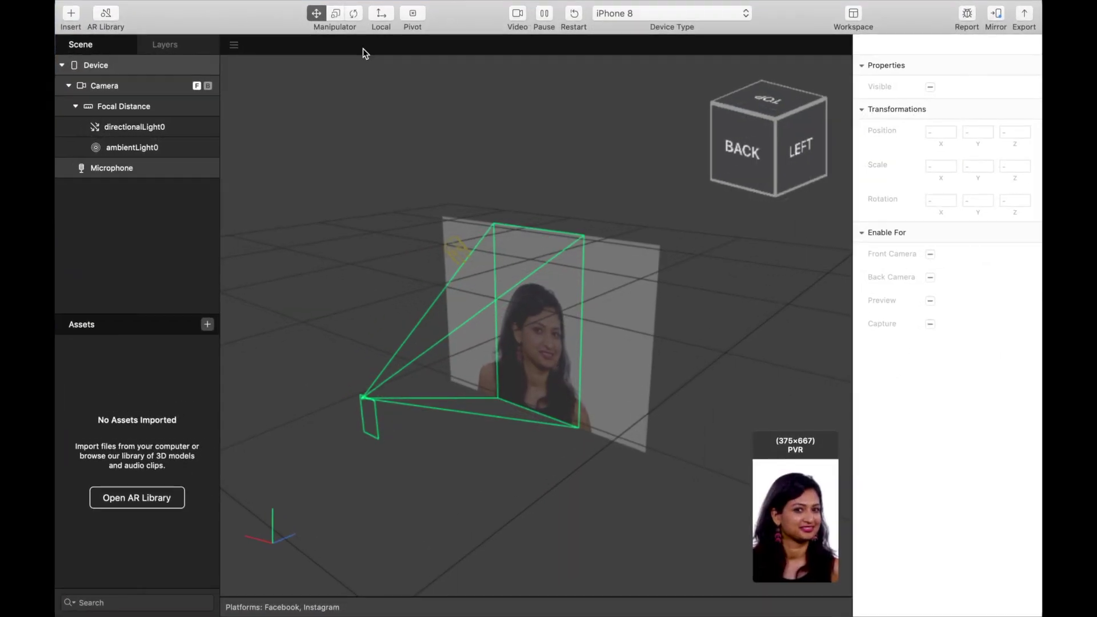
Preview with the FaceTime HD Camera in a docked, widened simulator
{"action": "left_click", "coordinate": [517, 21]}
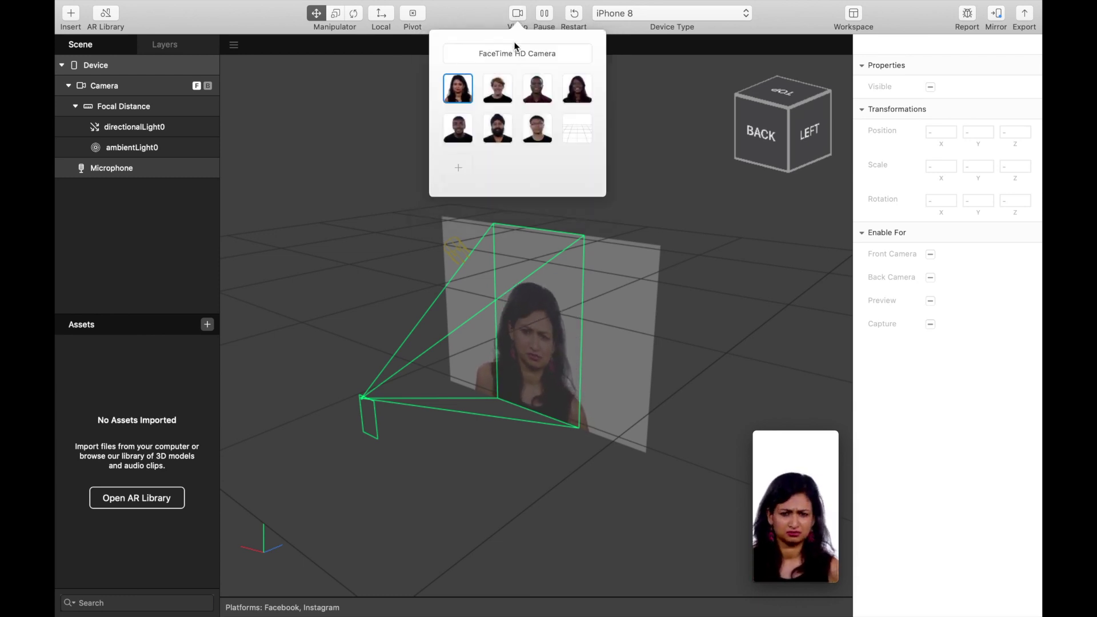
{"action": "left_click", "coordinate": [790, 478]}
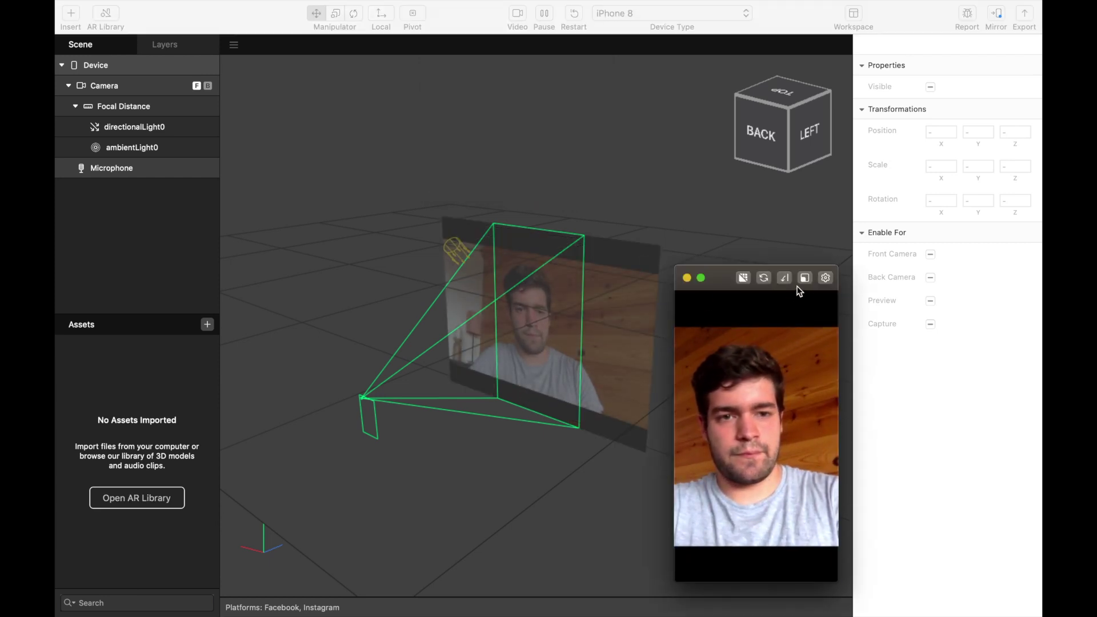
{"action": "left_click", "coordinate": [806, 278]}
{"action": "left_click_drag", "start_coordinate": [660, 234], "coordinate": [426, 243]}
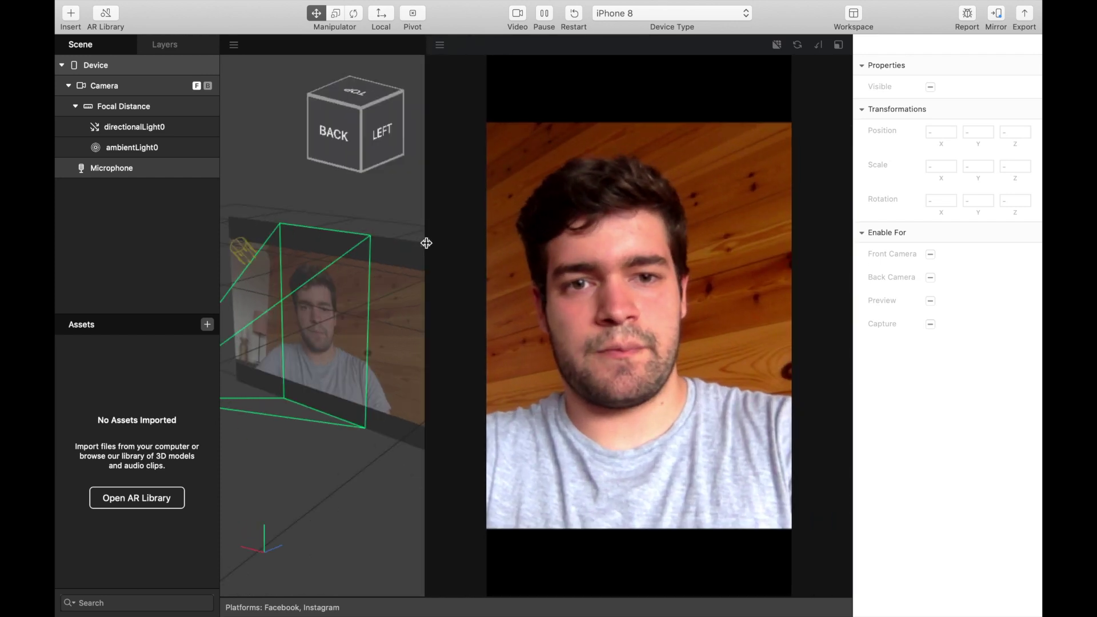
Insert a rectangle and stretch it to fill the whole screen
{"action": "left_click", "coordinate": [75, 17]}
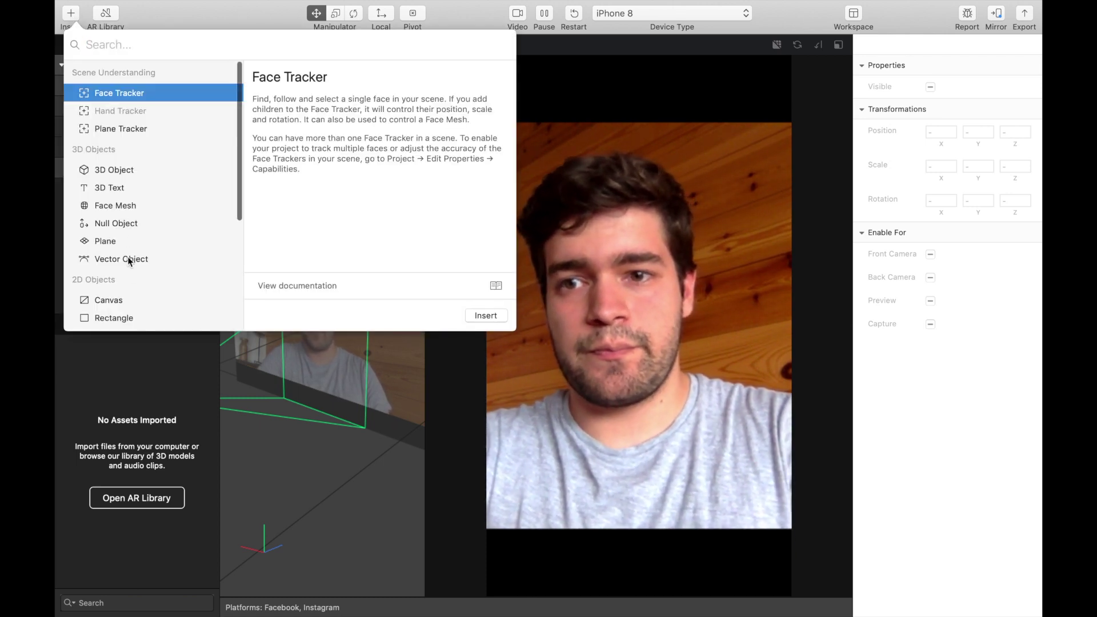
{"action": "left_click", "coordinate": [129, 321]}
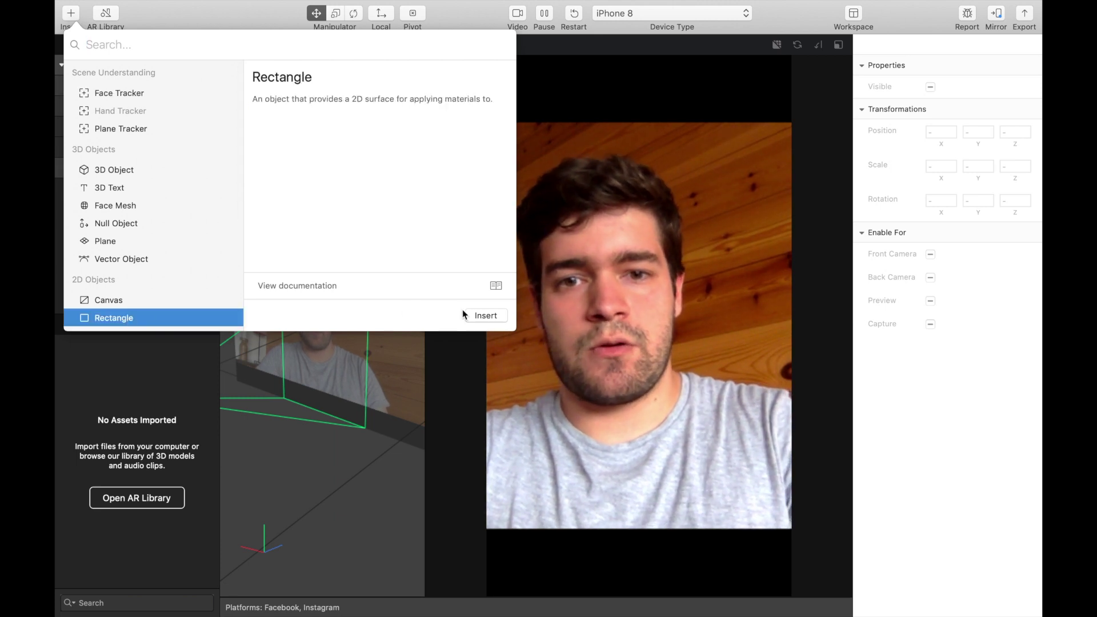
{"action": "left_click", "coordinate": [486, 316]}
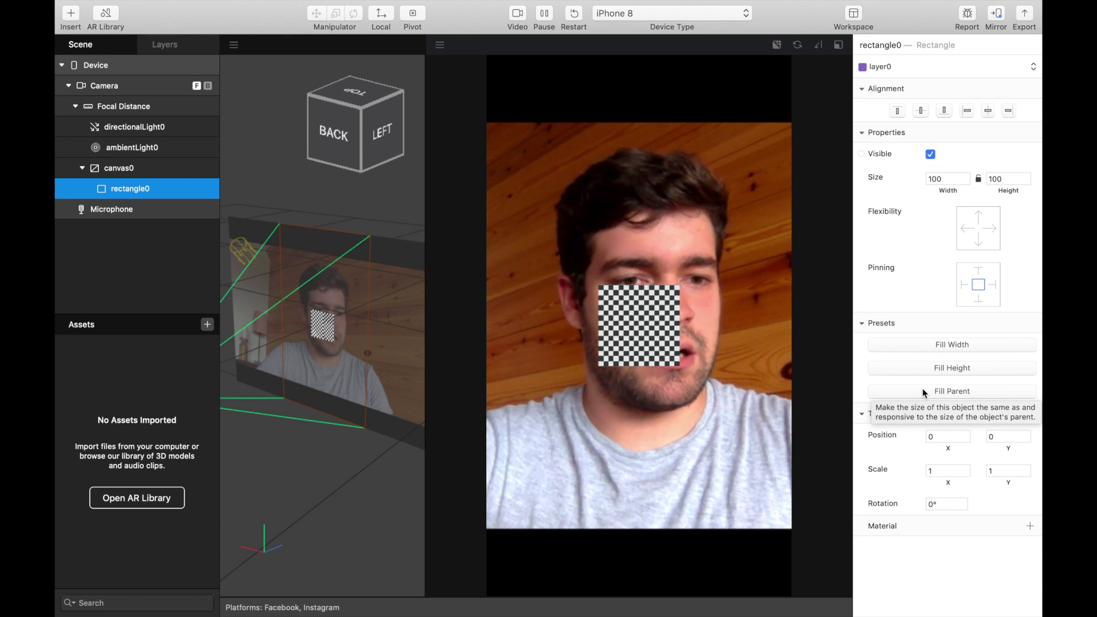
{"action": "left_click", "coordinate": [922, 391]}
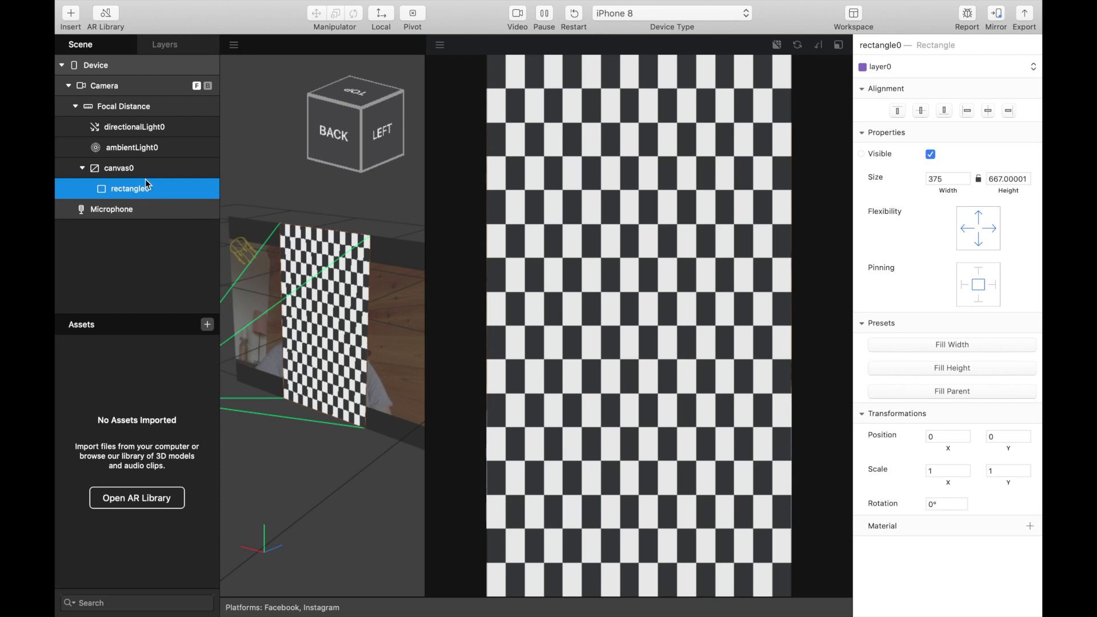
Add a second 100 × 100 rectangle inside canvas0
{"action": "left_click", "coordinate": [139, 168]}
{"action": "left_click", "coordinate": [71, 22]}
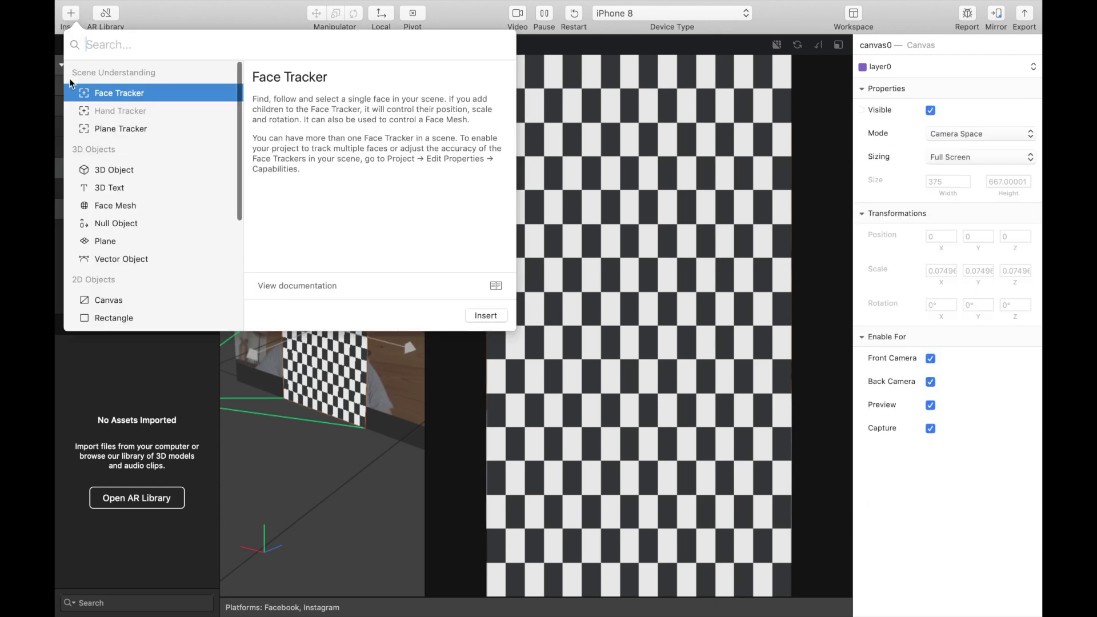
{"action": "left_click", "coordinate": [126, 319]}
{"action": "left_click", "coordinate": [500, 322]}
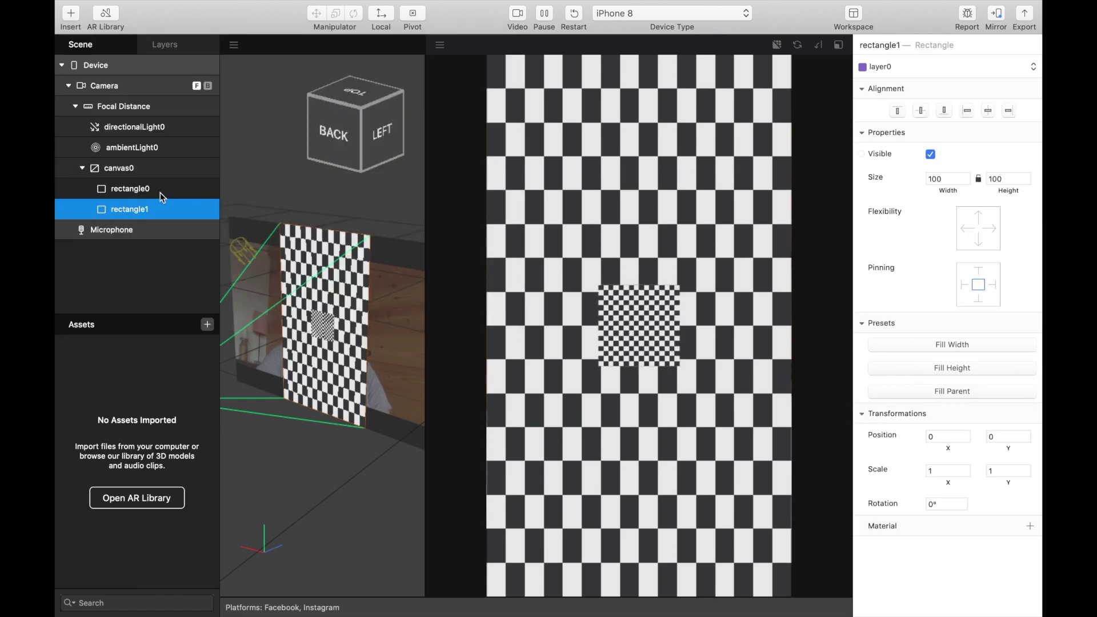
{"action": "left_click", "coordinate": [159, 192]}
Rename rectangle0 to BACKGROUND
{"action": "right_click", "coordinate": [159, 194]}
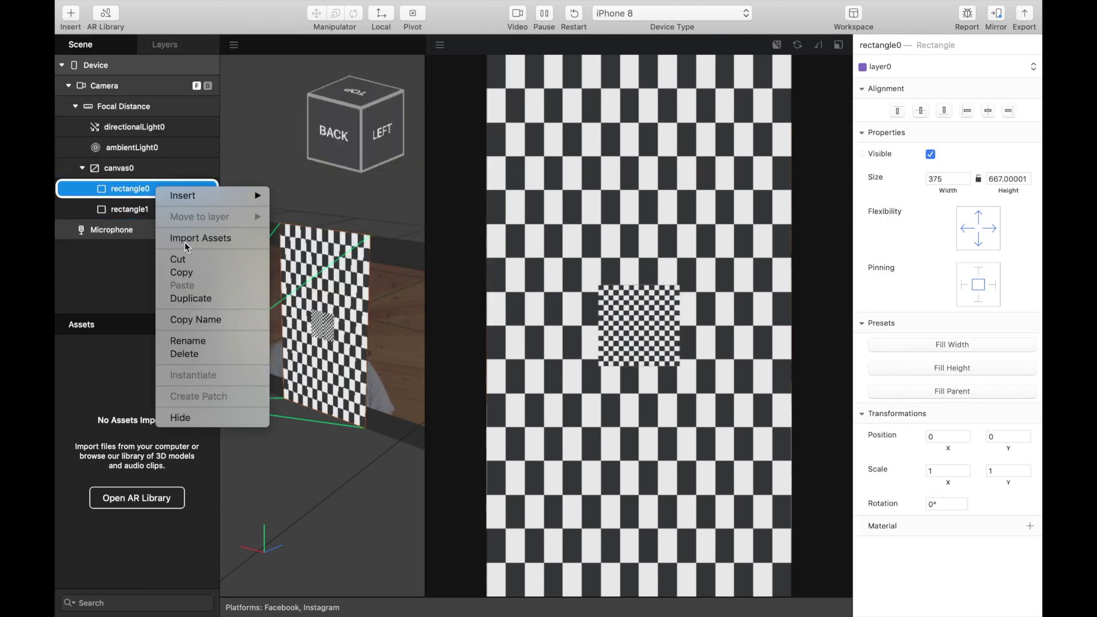
{"action": "left_click", "coordinate": [198, 343]}
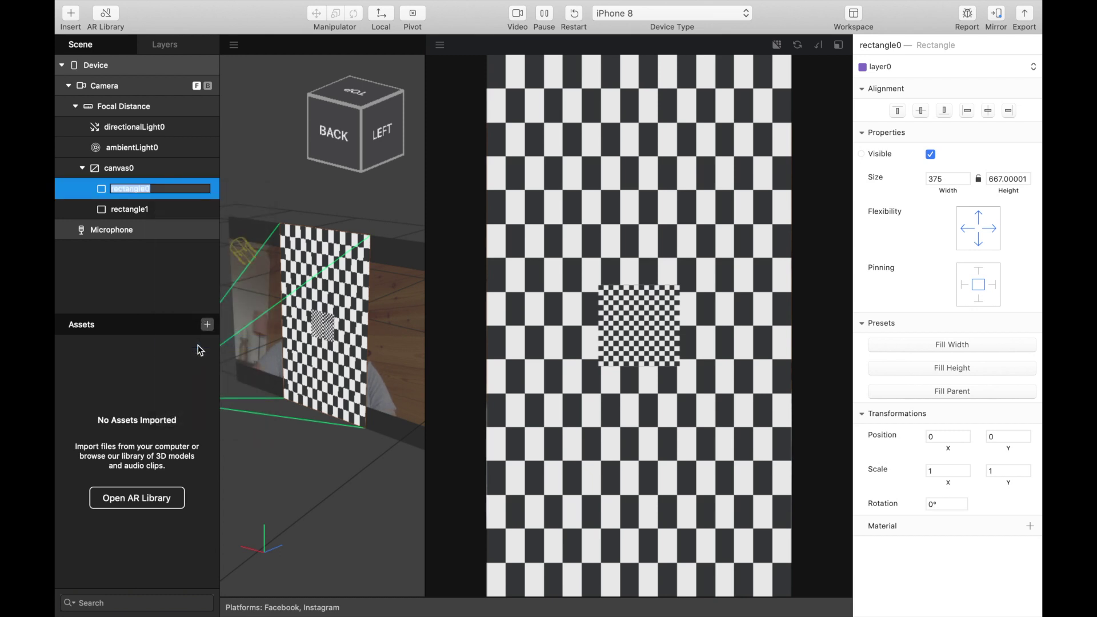
{"action": "type", "text": "BACKGROUND"}
{"action": "left_click", "coordinate": [146, 216]}
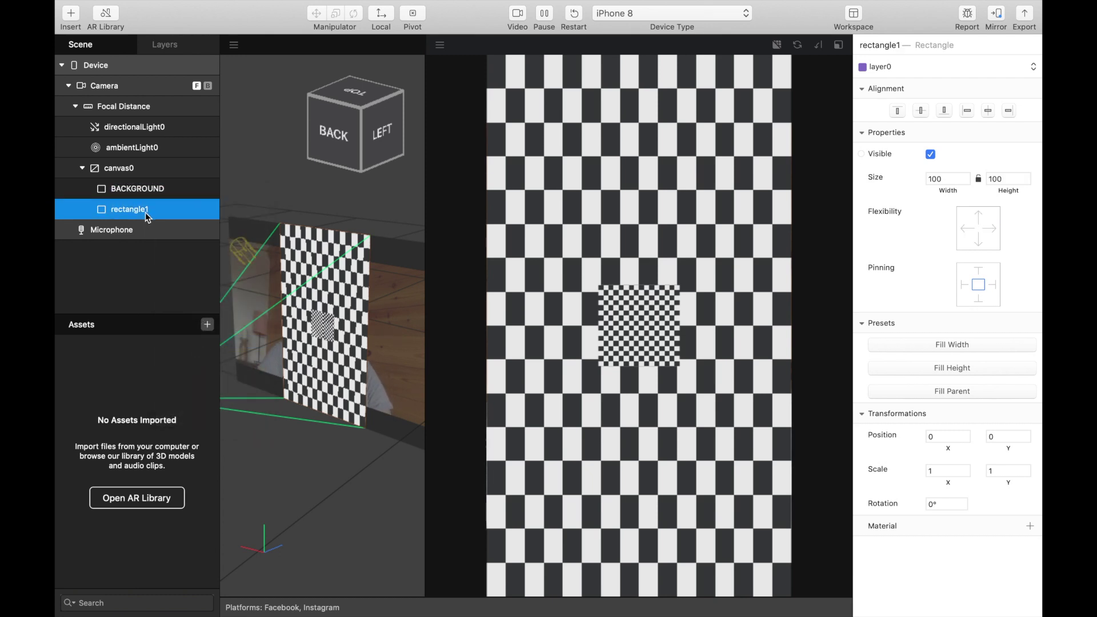
Rename rectangle1 to PERSON and make it fill the whole screen
{"action": "right_click", "coordinate": [145, 212]}
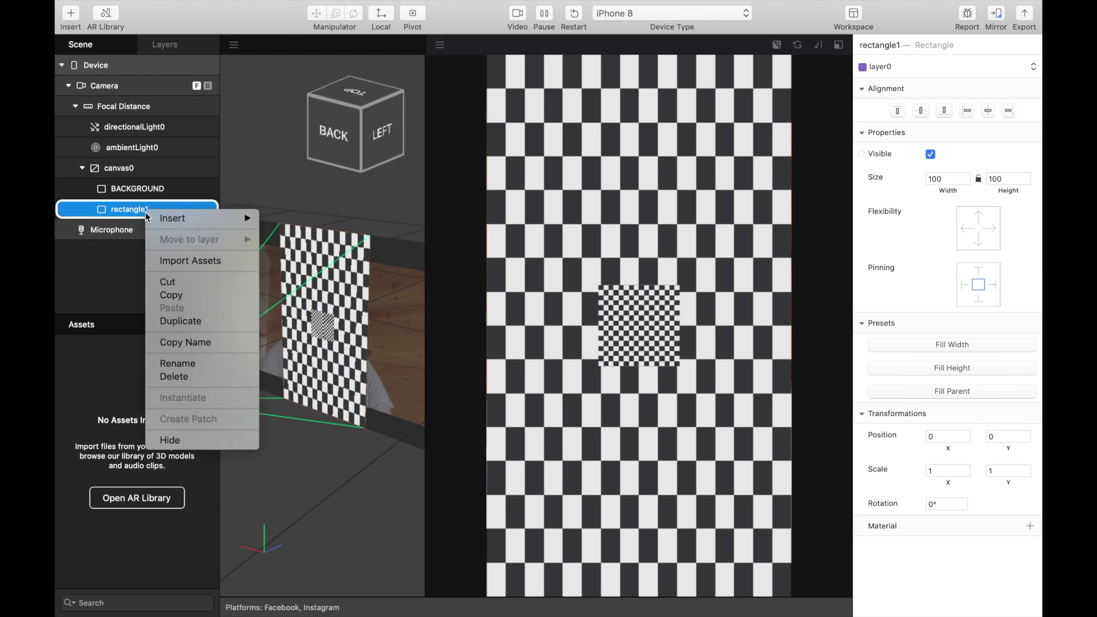
{"action": "left_click", "coordinate": [183, 364]}
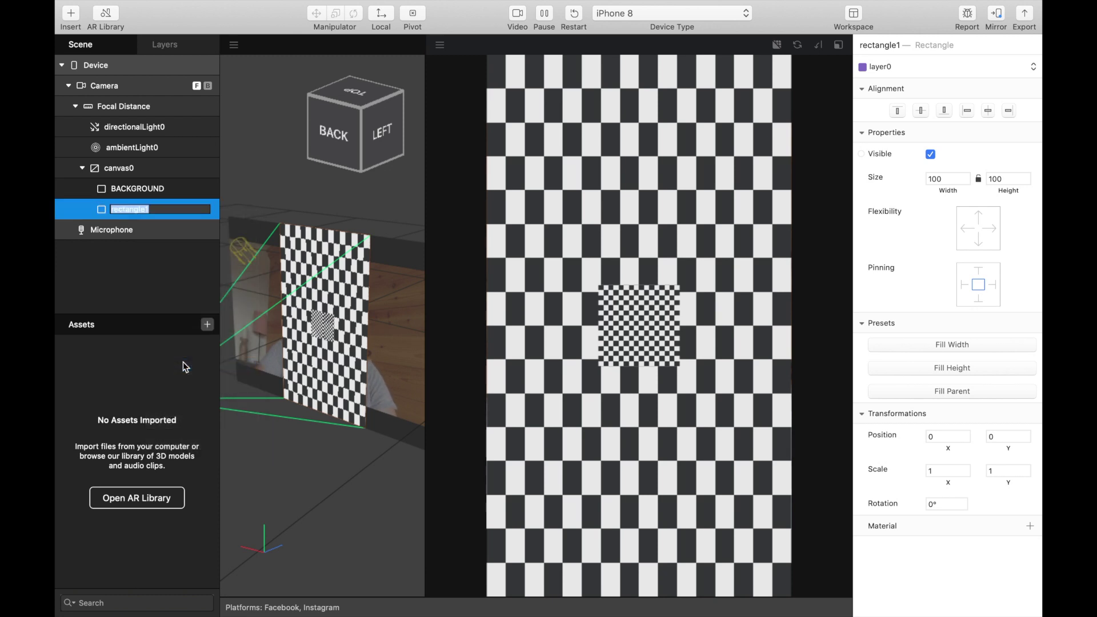
{"action": "type", "text": "PERSON"}
{"action": "key", "text": "Return"}
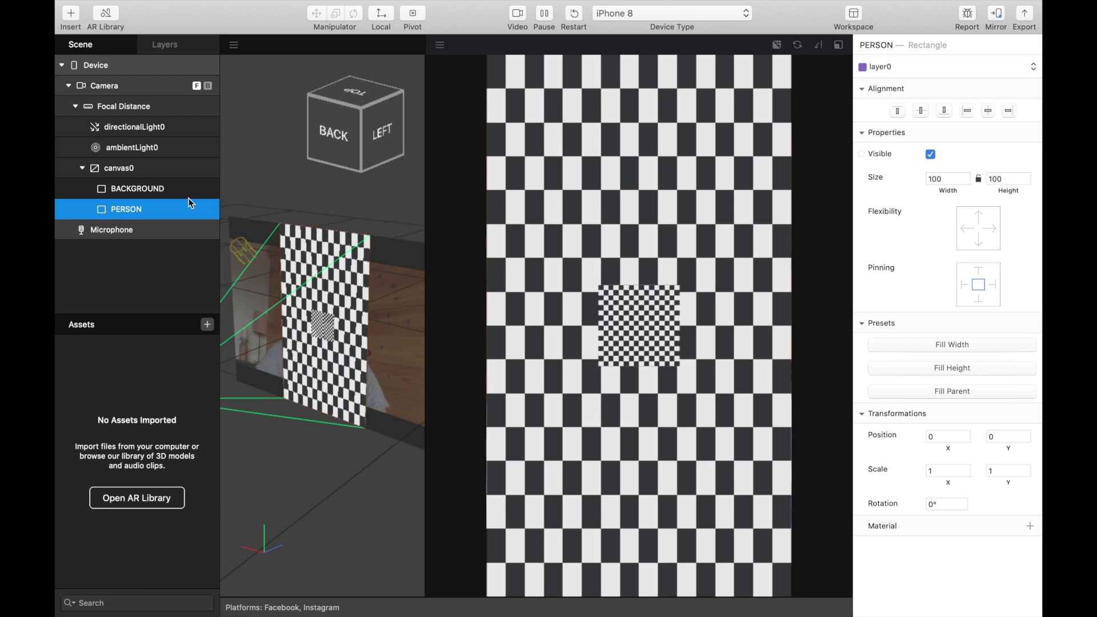
{"action": "left_click", "coordinate": [945, 397]}
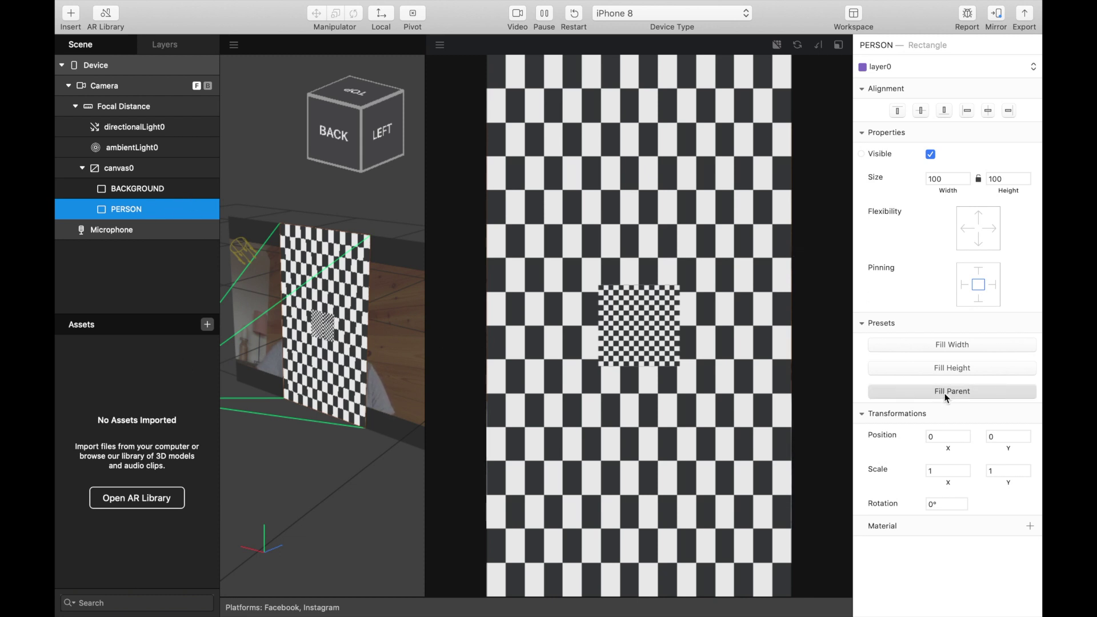
Add a new material to the PERSON rectangle and rename defaultMaterial0 to PERSON
{"action": "left_click", "coordinate": [1030, 526]}
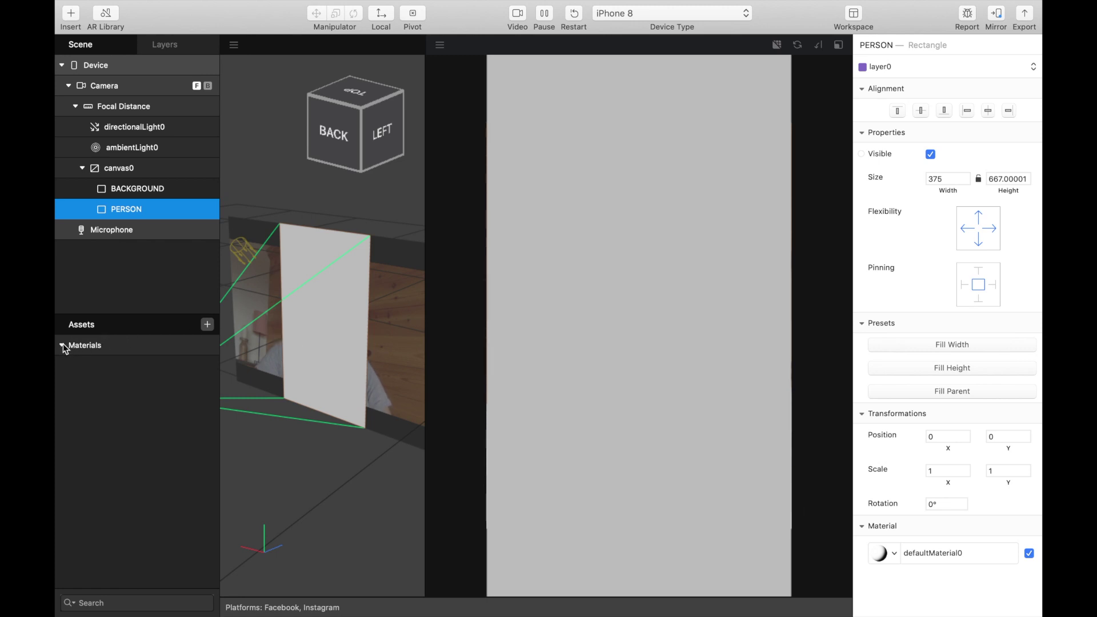
{"action": "left_click", "coordinate": [90, 377]}
{"action": "right_click", "coordinate": [89, 374]}
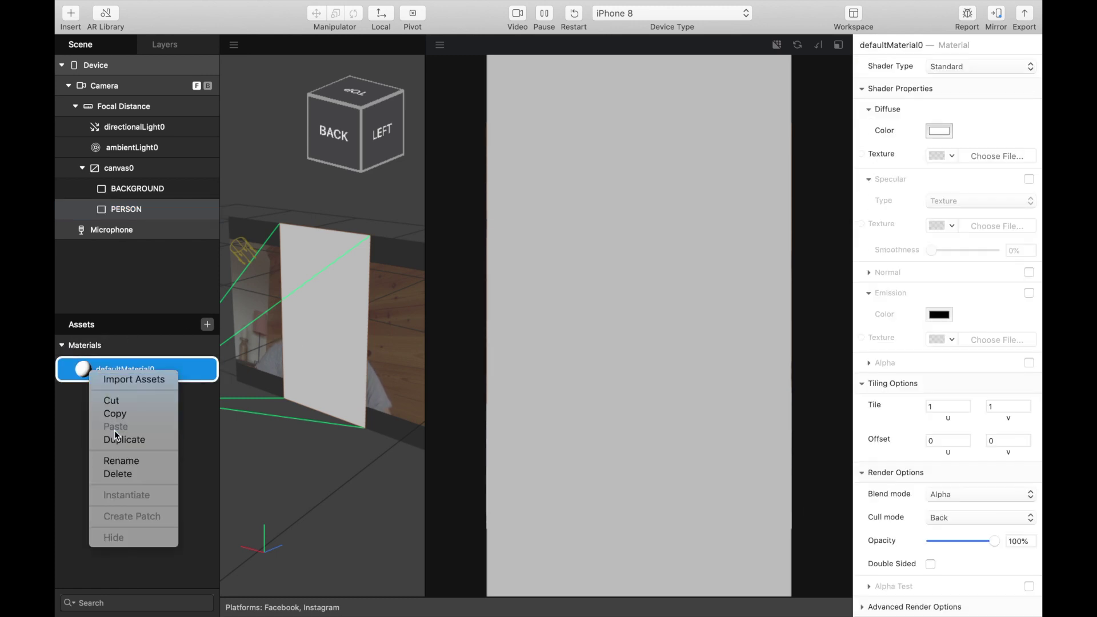
{"action": "left_click", "coordinate": [126, 462]}
{"action": "type", "text": "PERSON"}
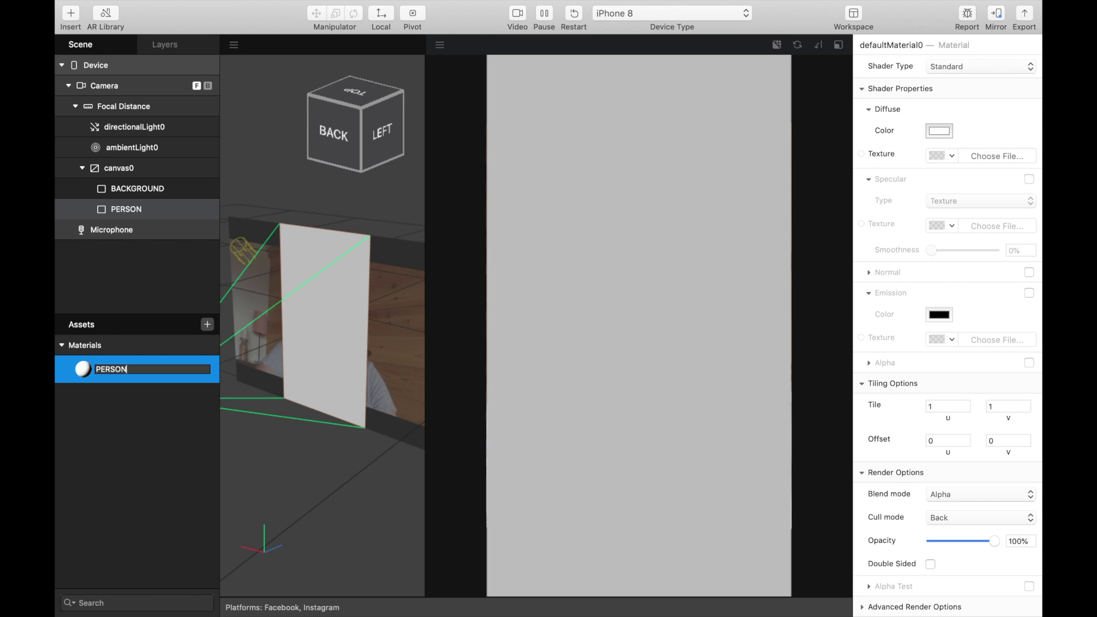
{"action": "key", "text": "Return"}
{"action": "left_click", "coordinate": [133, 415]}
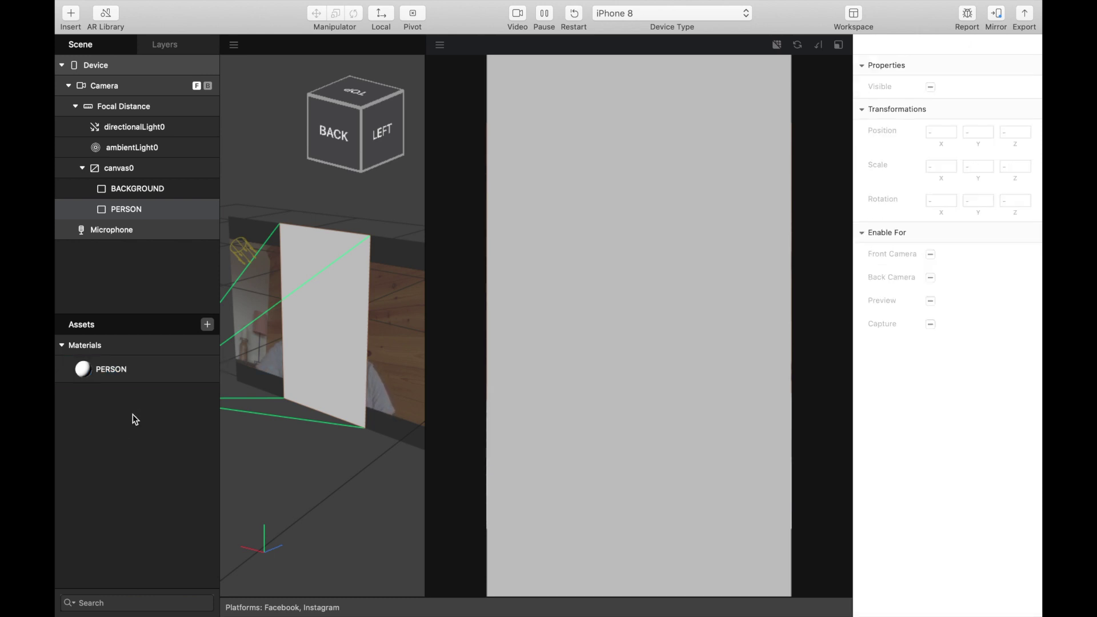
{"action": "left_click", "coordinate": [122, 86]}
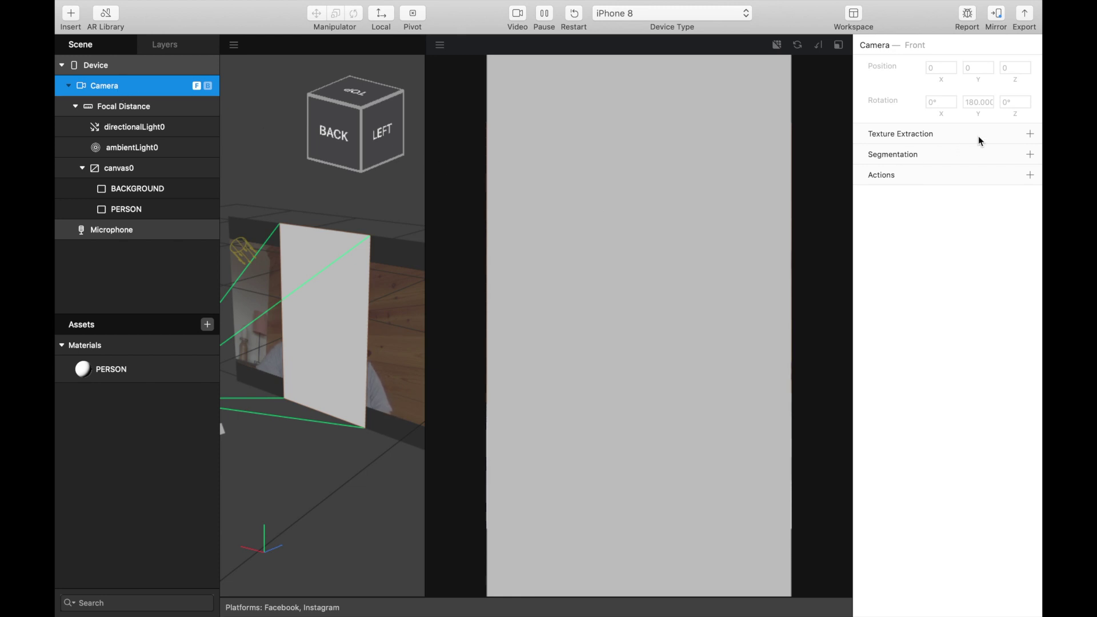
Have the camera extract a CameraTexture and a person Segmentation Mask Texture
{"action": "left_click", "coordinate": [1030, 134]}
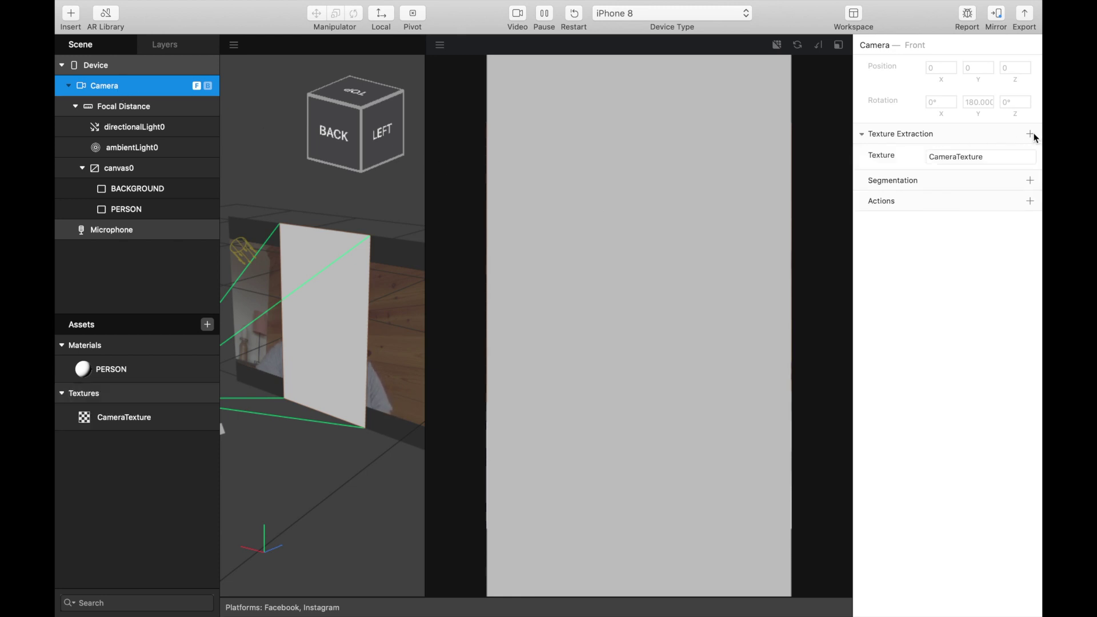
{"action": "left_click", "coordinate": [1031, 182]}
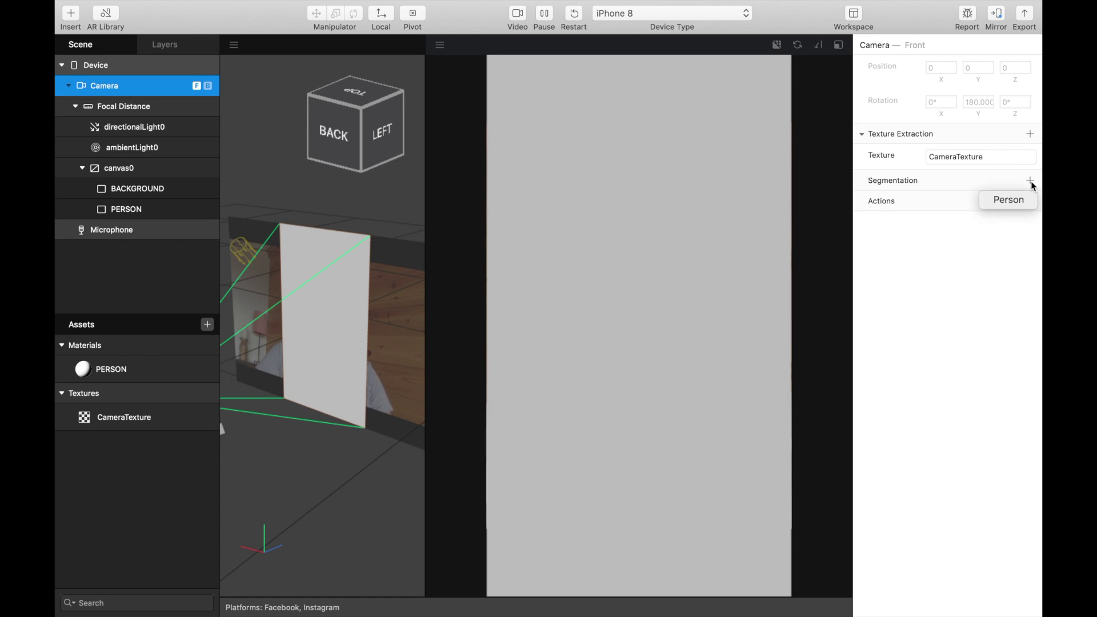
{"action": "left_click", "coordinate": [1023, 204]}
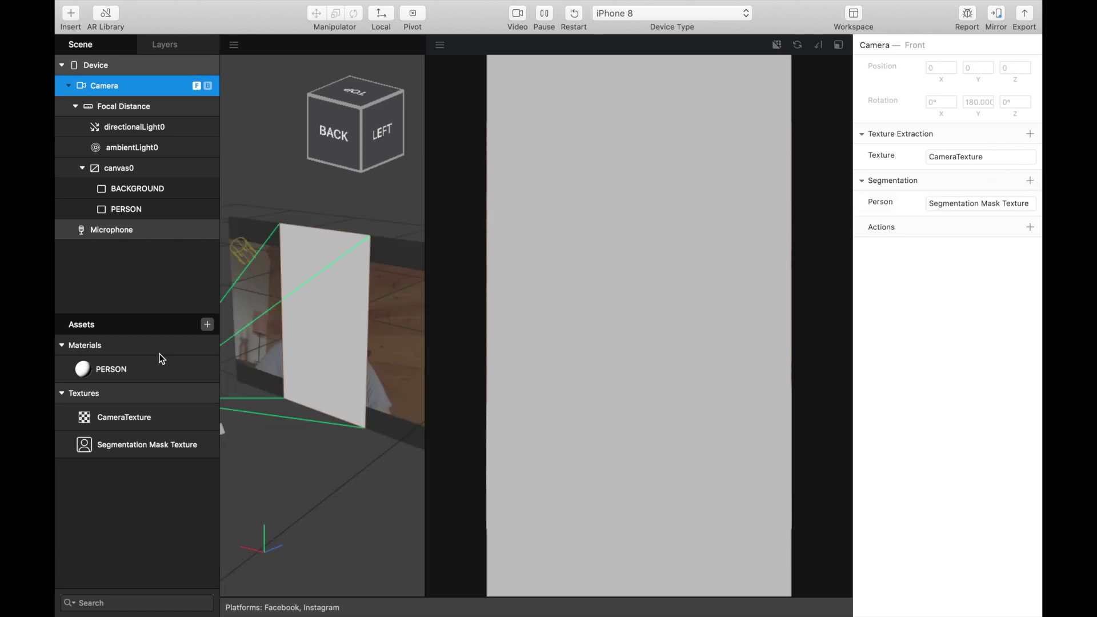
{"action": "left_click", "coordinate": [153, 369]}
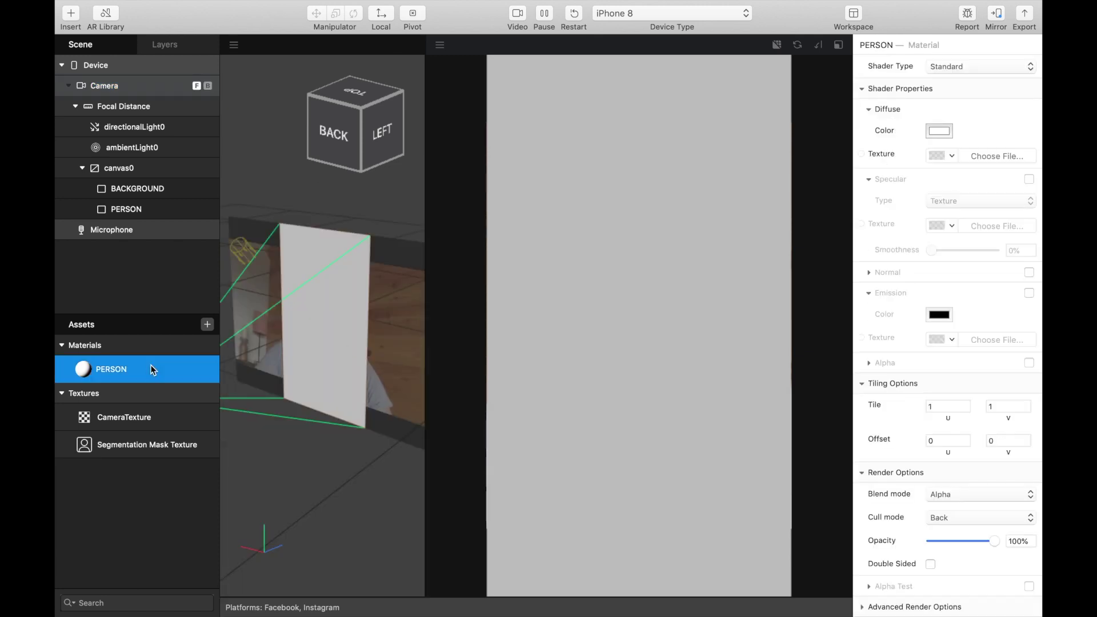
{"action": "left_click", "coordinate": [947, 76]}
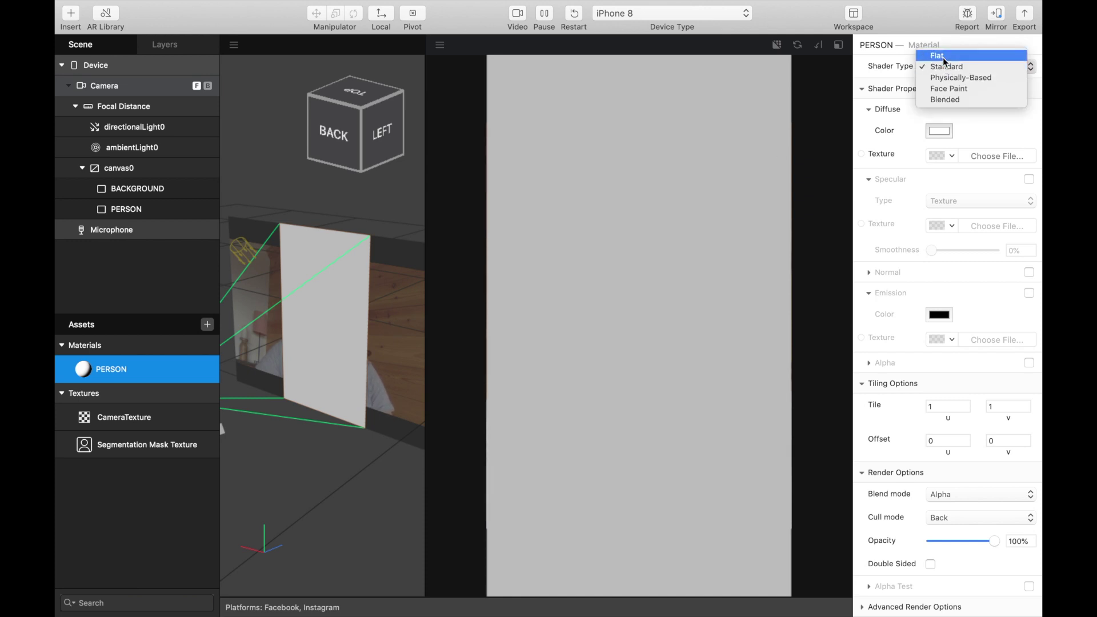
Set PERSON to Flat shader, Segmentation Mask Texture alpha, and CameraTexture diffuse
{"action": "left_click", "coordinate": [944, 57]}
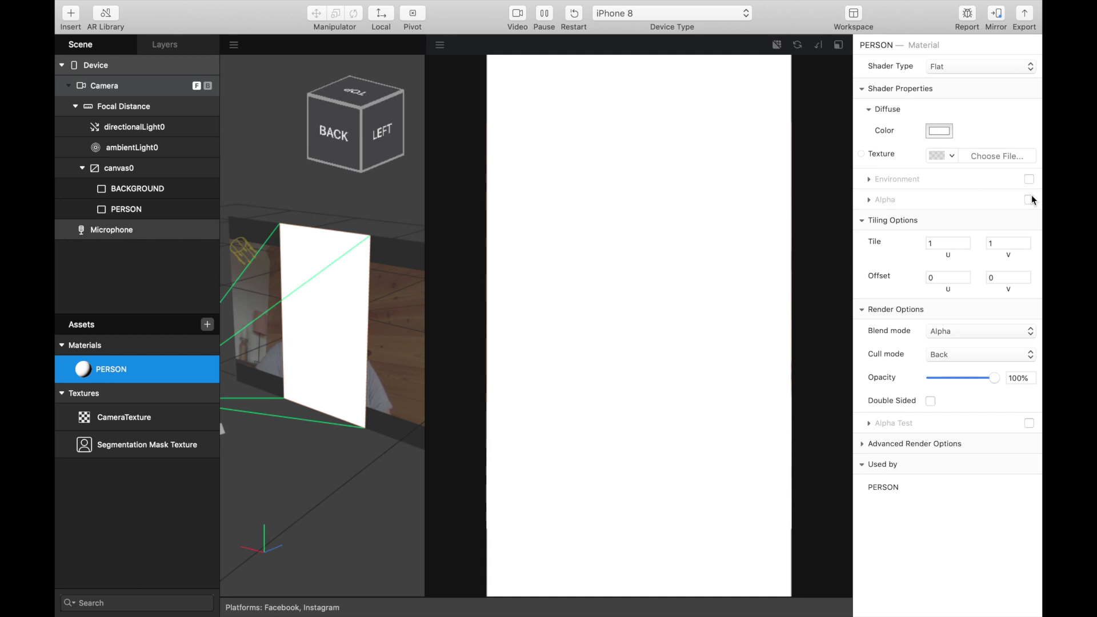
{"action": "left_click", "coordinate": [1030, 199]}
{"action": "left_click", "coordinate": [952, 225]}
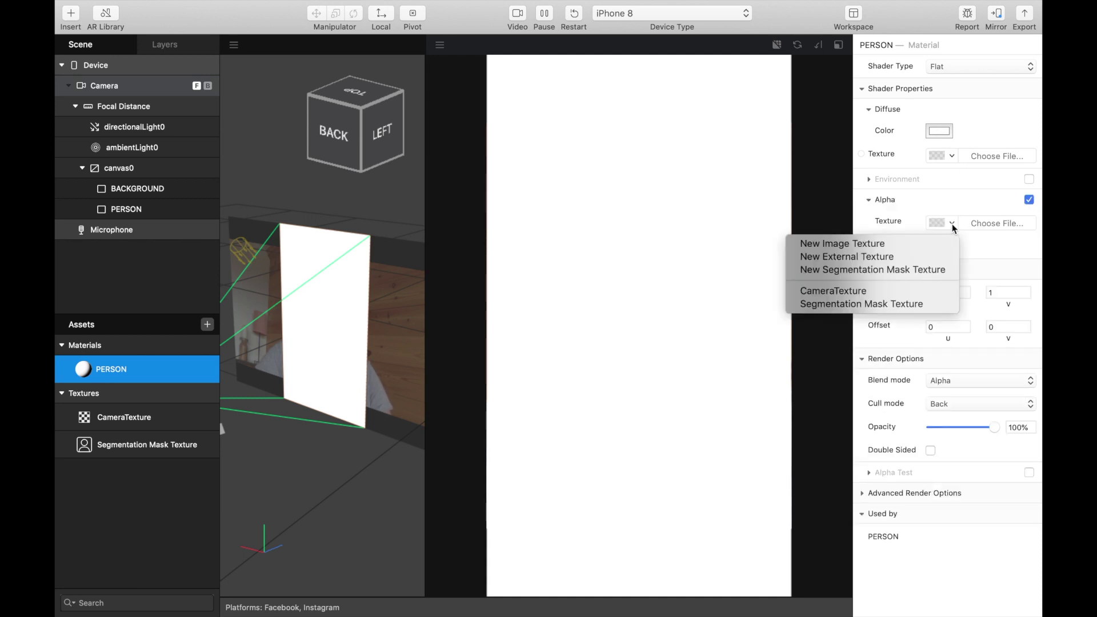
{"action": "left_click", "coordinate": [915, 304]}
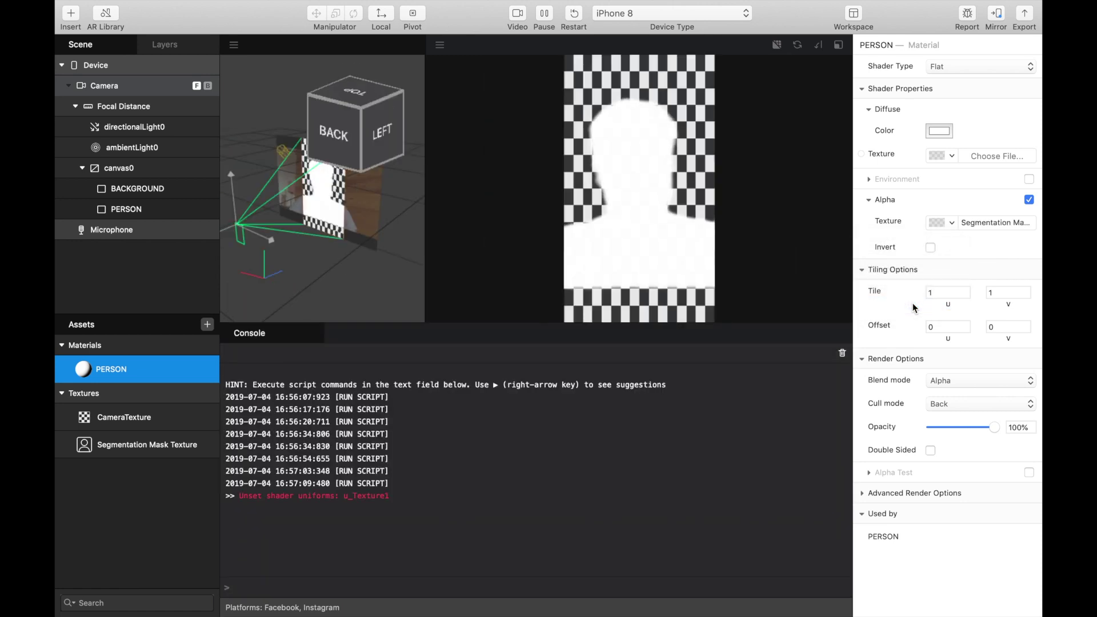
{"action": "left_click", "coordinate": [951, 156]}
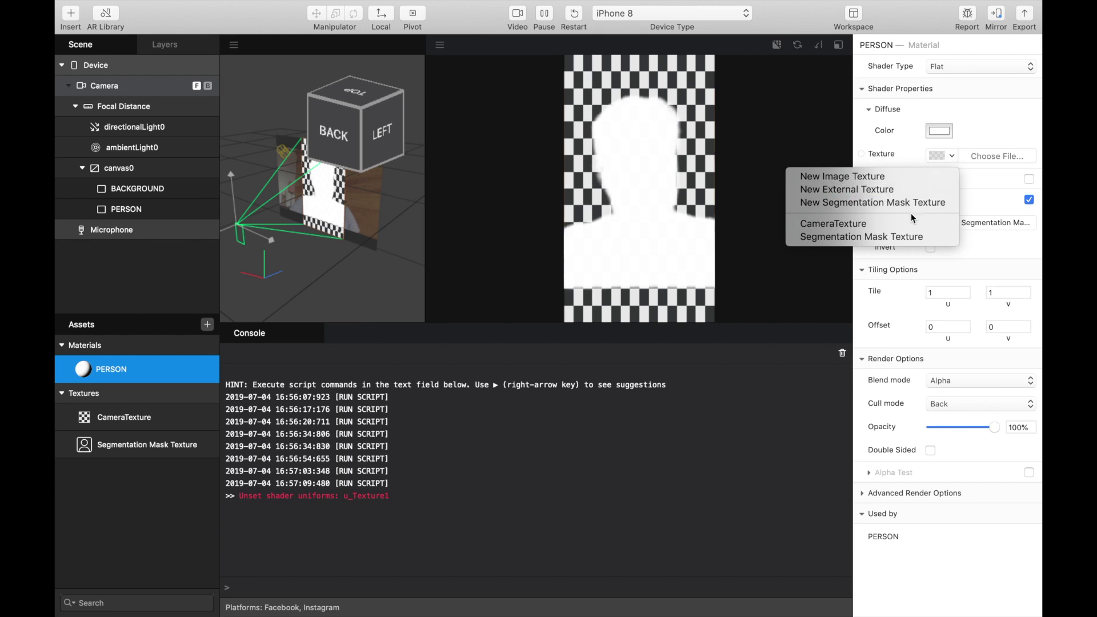
{"action": "left_click", "coordinate": [909, 227]}
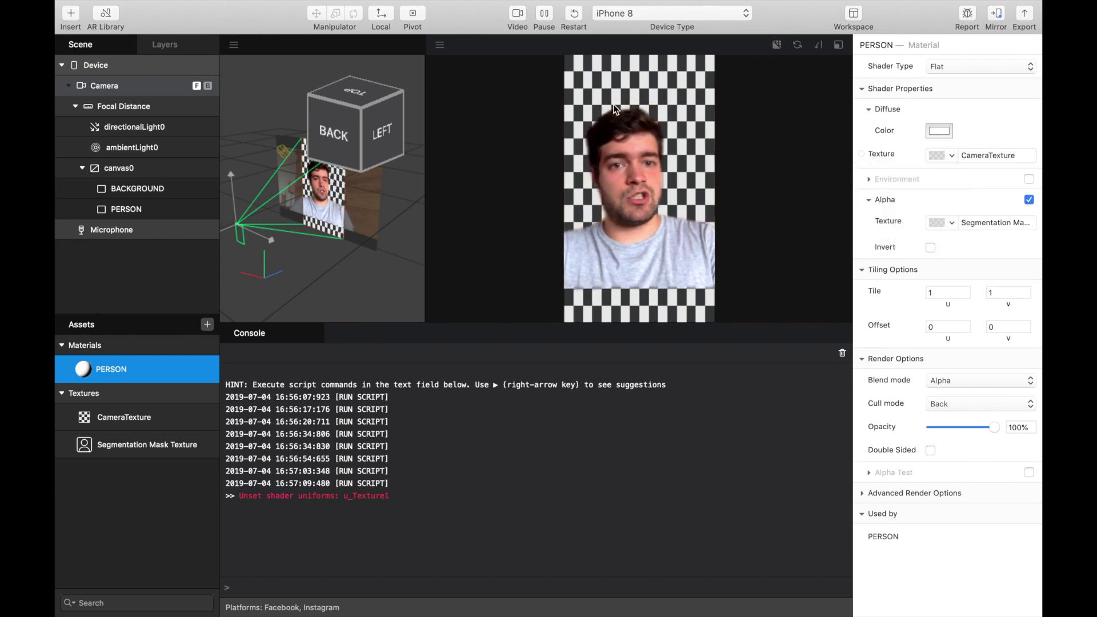
Create a new material for the BACKGROUND rectangle and name it BACKGROUND
{"action": "left_click", "coordinate": [348, 288]}
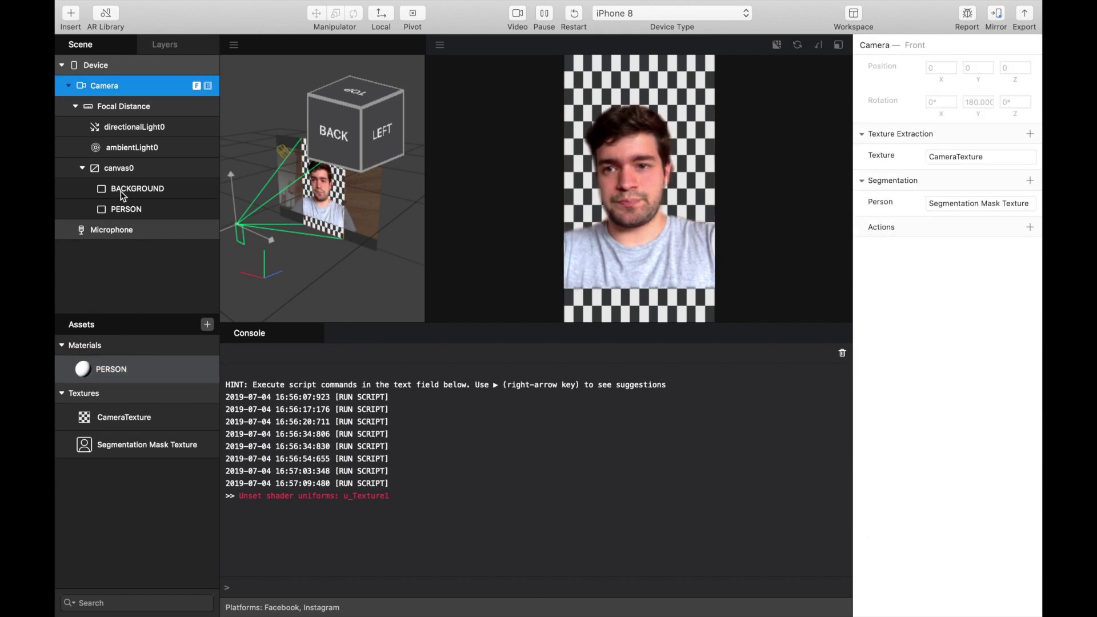
{"action": "left_click", "coordinate": [371, 240]}
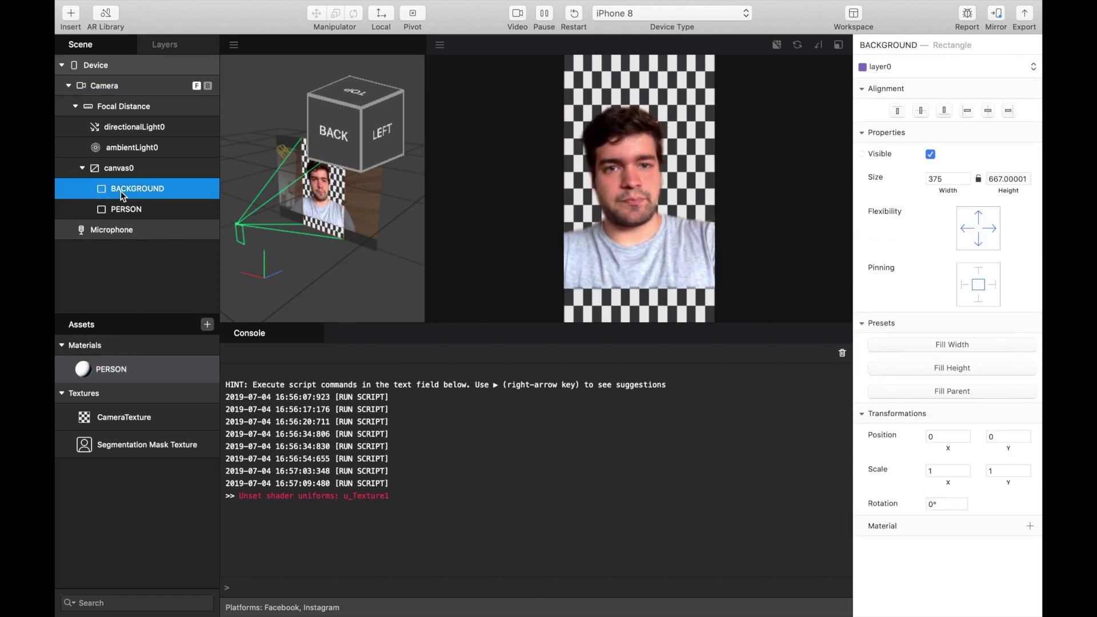
{"action": "left_click", "coordinate": [1029, 526]}
{"action": "left_click", "coordinate": [1001, 565]}
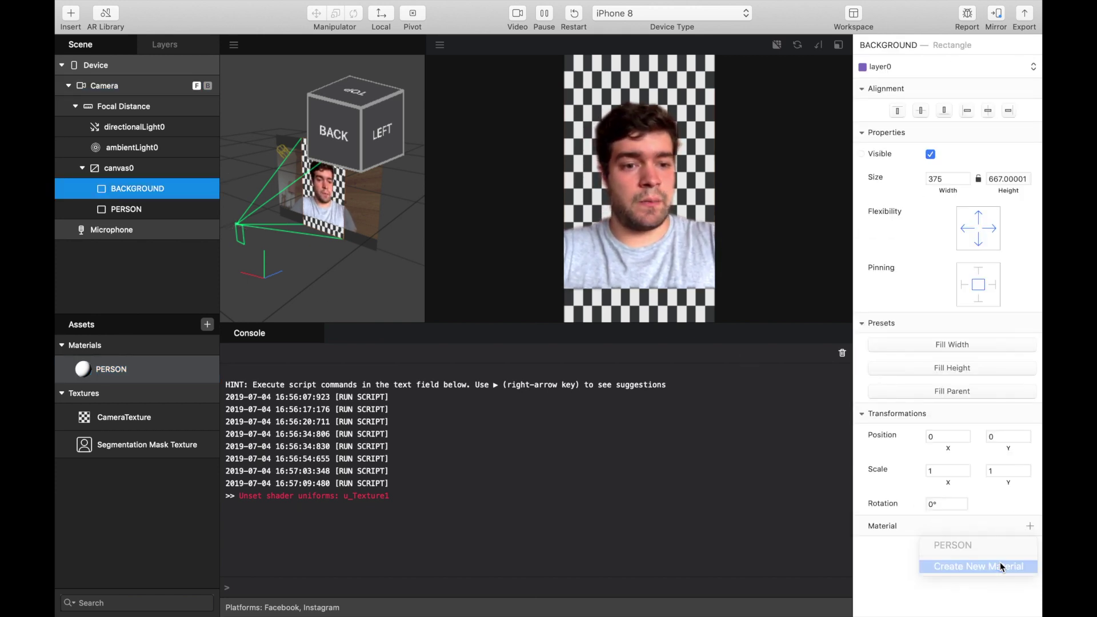
{"action": "left_click", "coordinate": [137, 370]}
{"action": "right_click", "coordinate": [138, 396]}
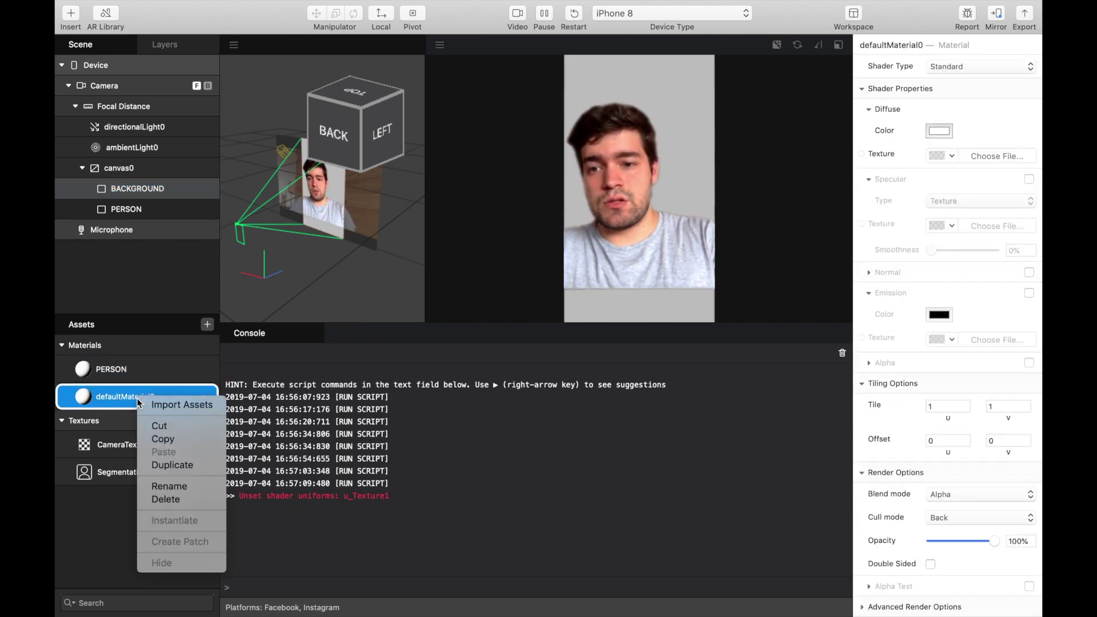
{"action": "left_click", "coordinate": [163, 487]}
{"action": "type", "text": "BA"}
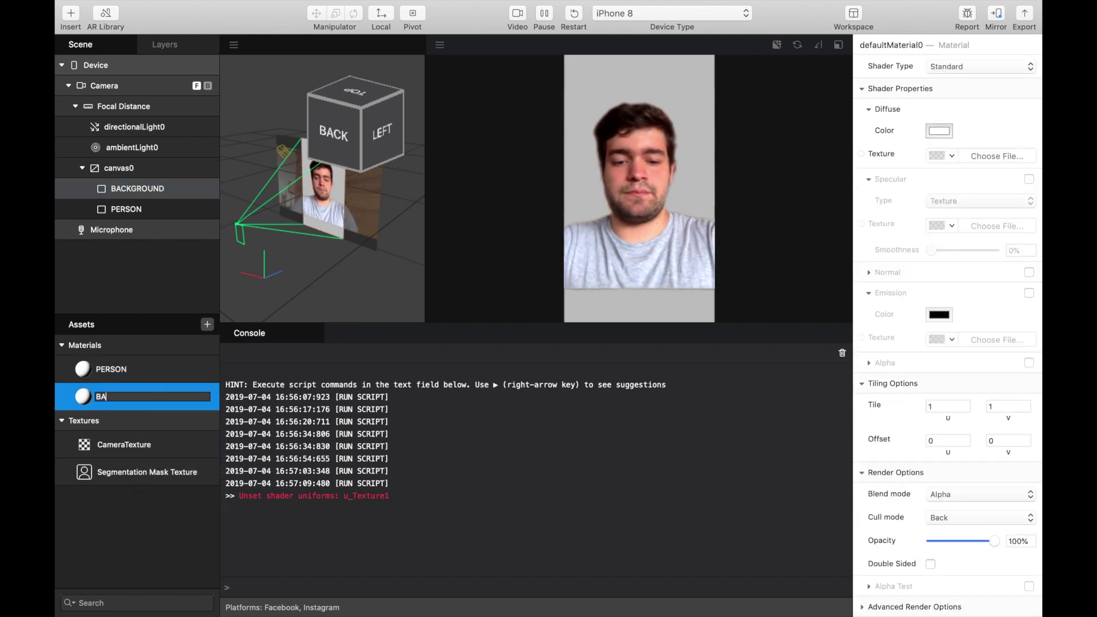
{"action": "type", "text": "CKGROUND"}
{"action": "key", "text": "Return"}
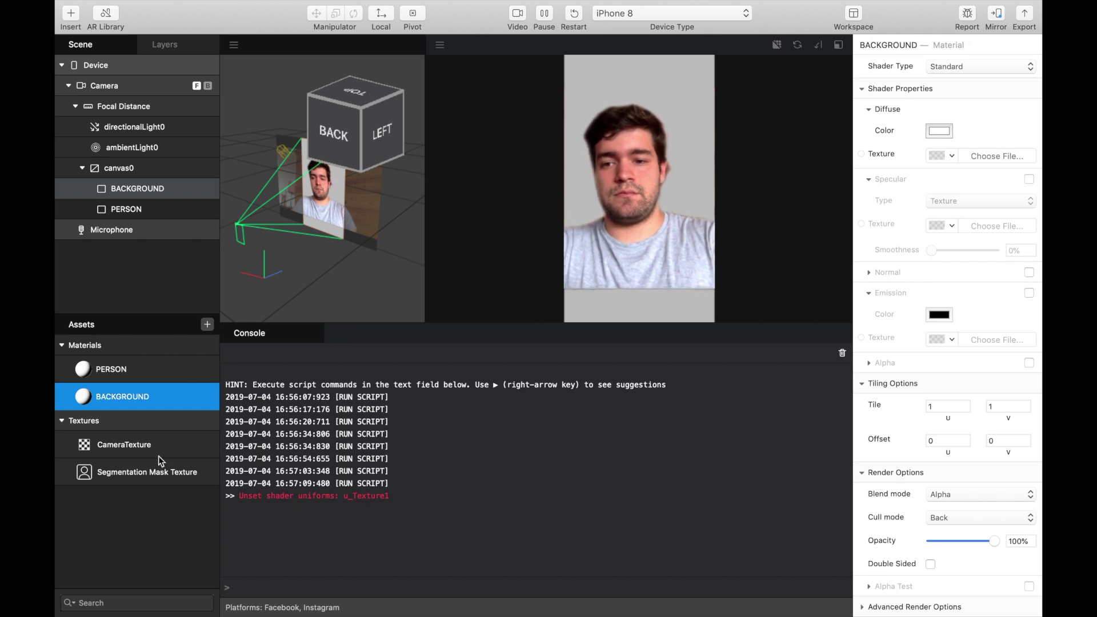
Make the BACKGROUND material flat with BACKGROUND.png imported as its diffuse texture
{"action": "left_click", "coordinate": [941, 66]}
{"action": "left_click", "coordinate": [942, 57]}
{"action": "left_click", "coordinate": [942, 156]}
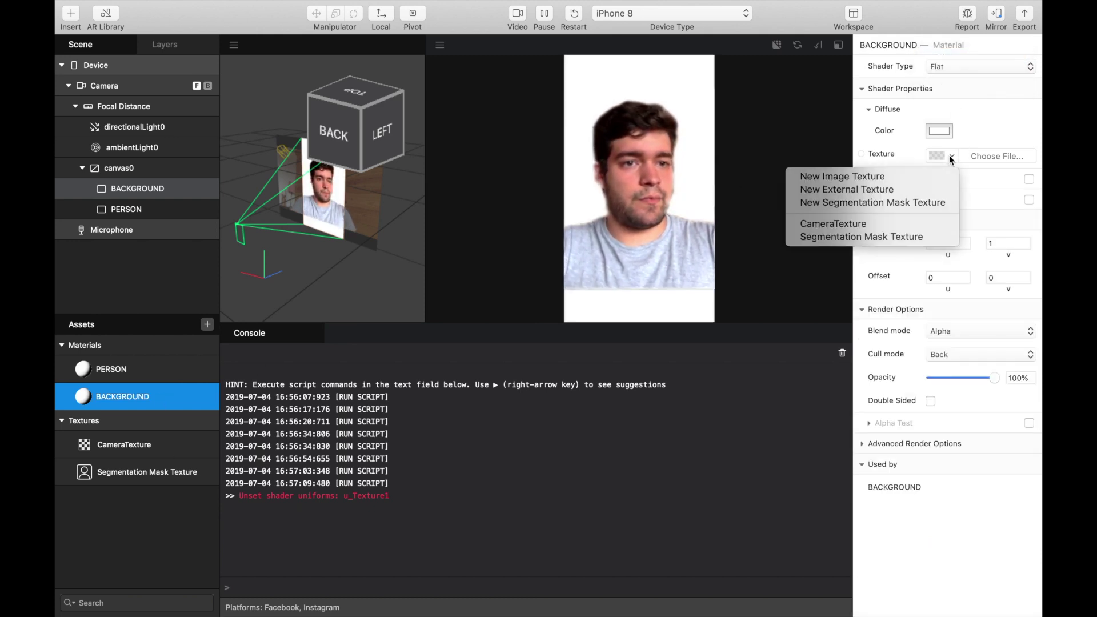
{"action": "left_click", "coordinate": [929, 177]}
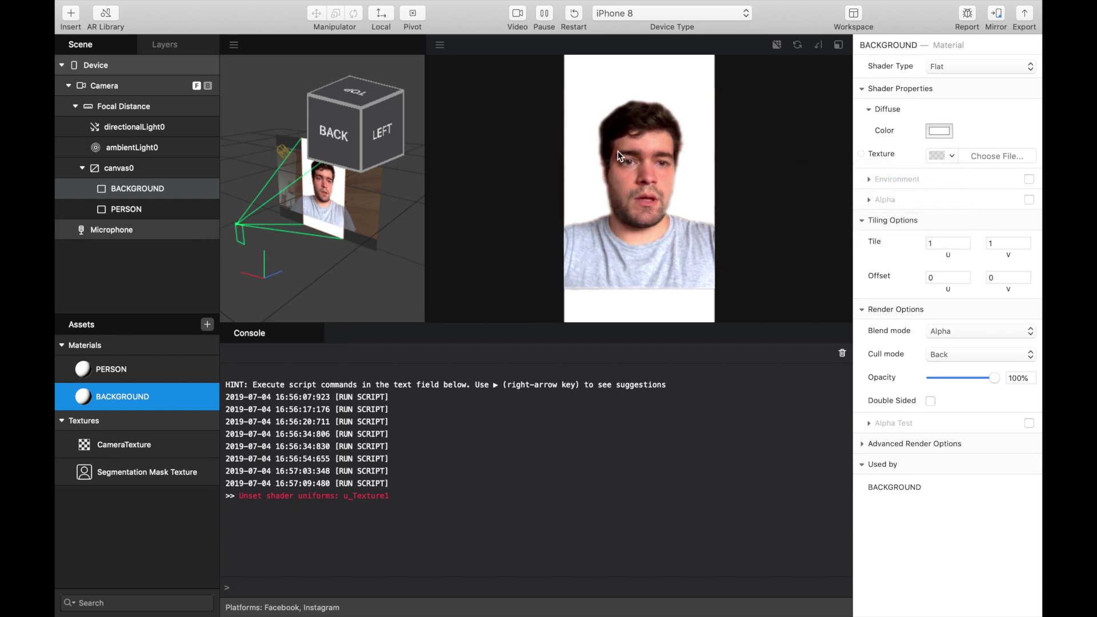
{"action": "left_click", "coordinate": [437, 91]}
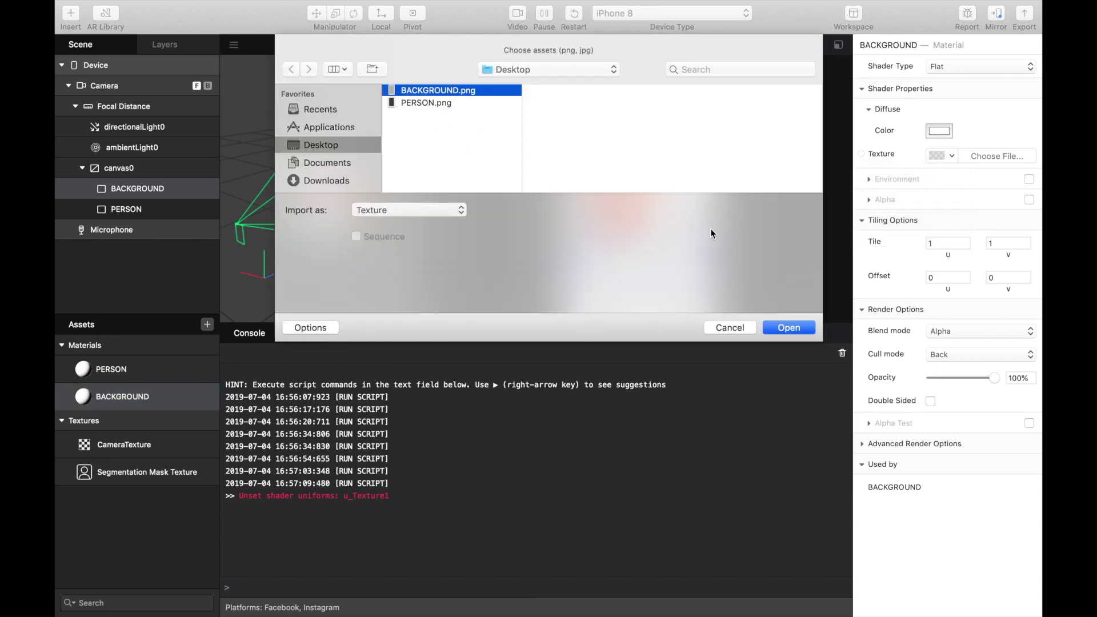
{"action": "left_click", "coordinate": [788, 327]}
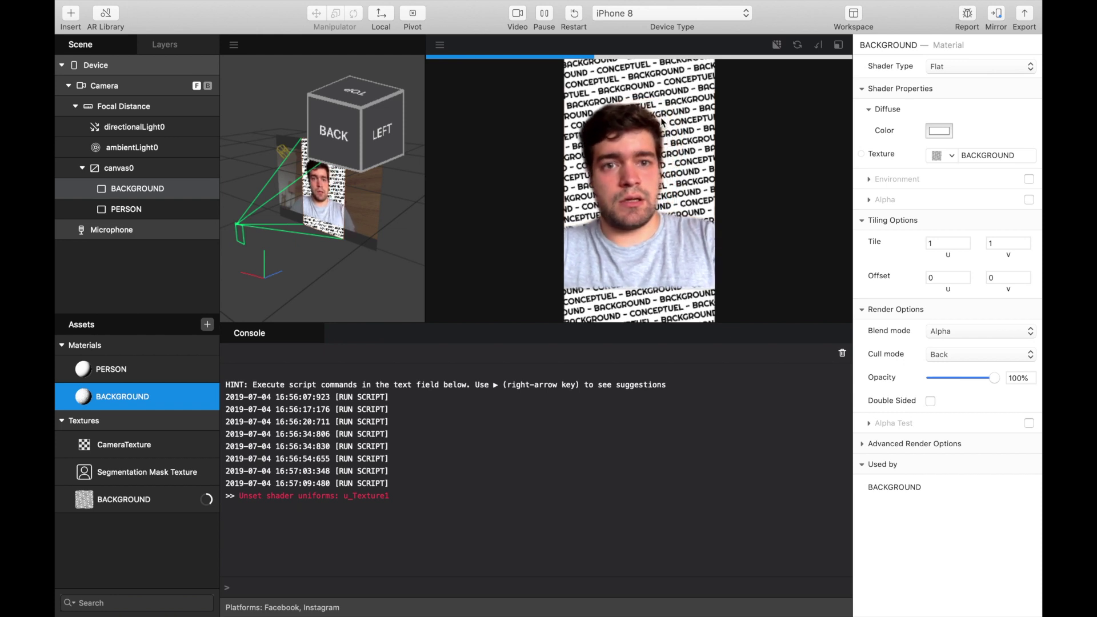
{"action": "left_click", "coordinate": [171, 368]}
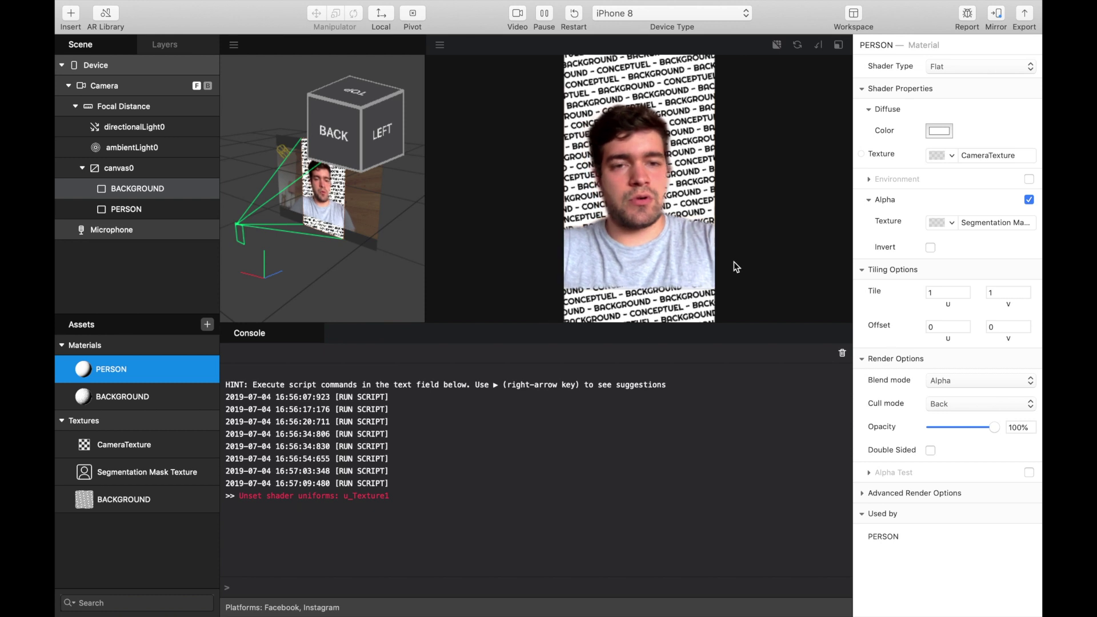
{"action": "left_click", "coordinate": [953, 156]}
Import PERSON.png as a texture, keeping CameraTexture as PERSON's diffuse texture
{"action": "left_click", "coordinate": [916, 176]}
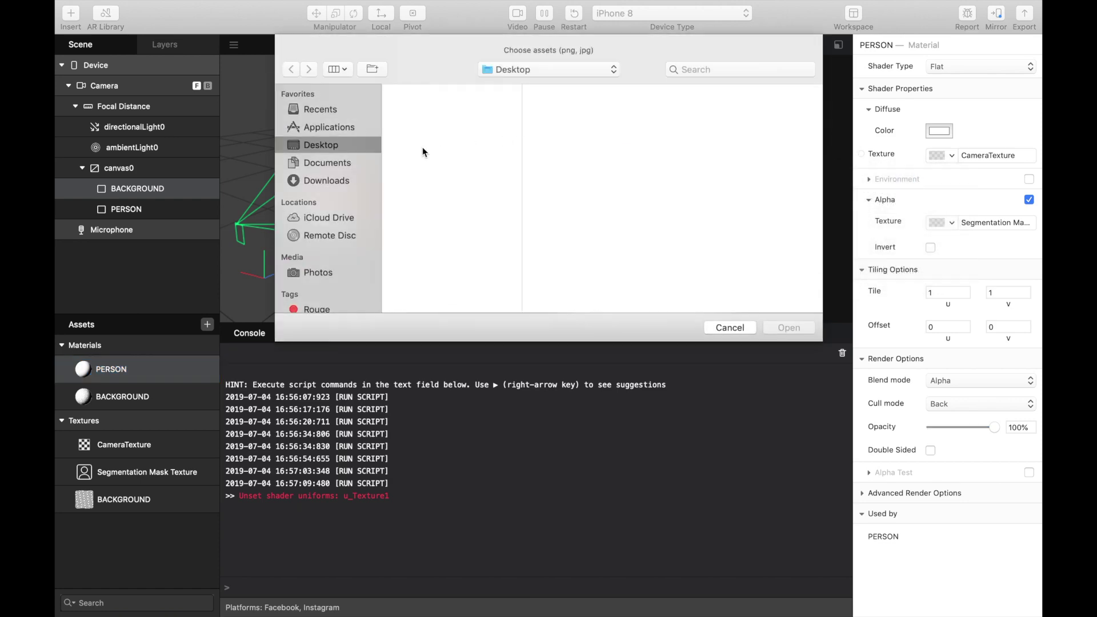
{"action": "left_click", "coordinate": [436, 106]}
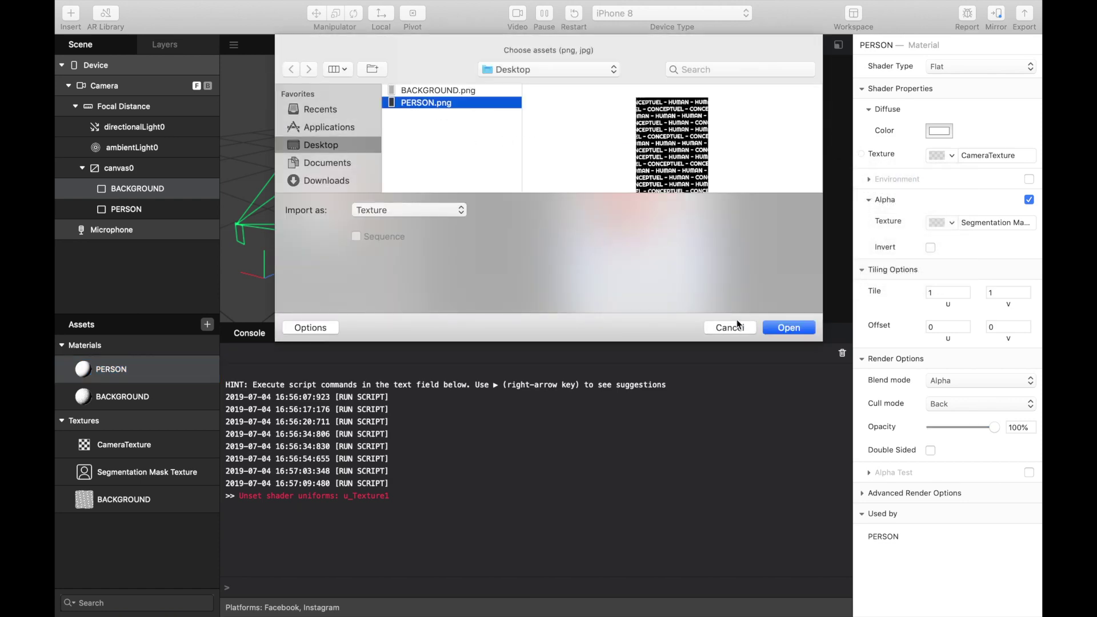
{"action": "left_click", "coordinate": [796, 329]}
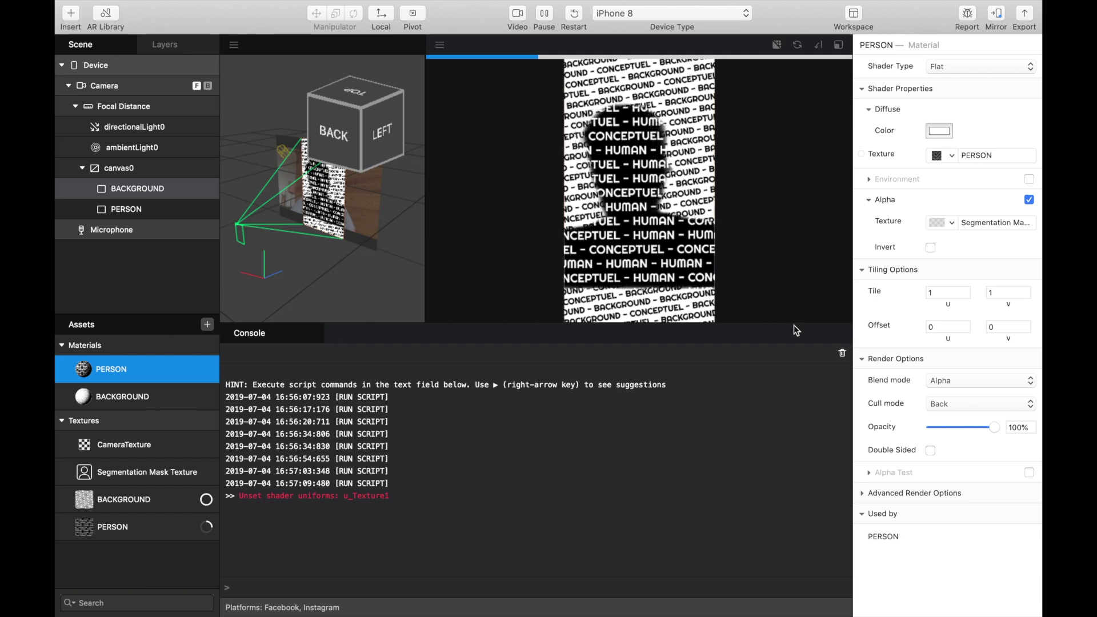
{"action": "left_click", "coordinate": [953, 155]}
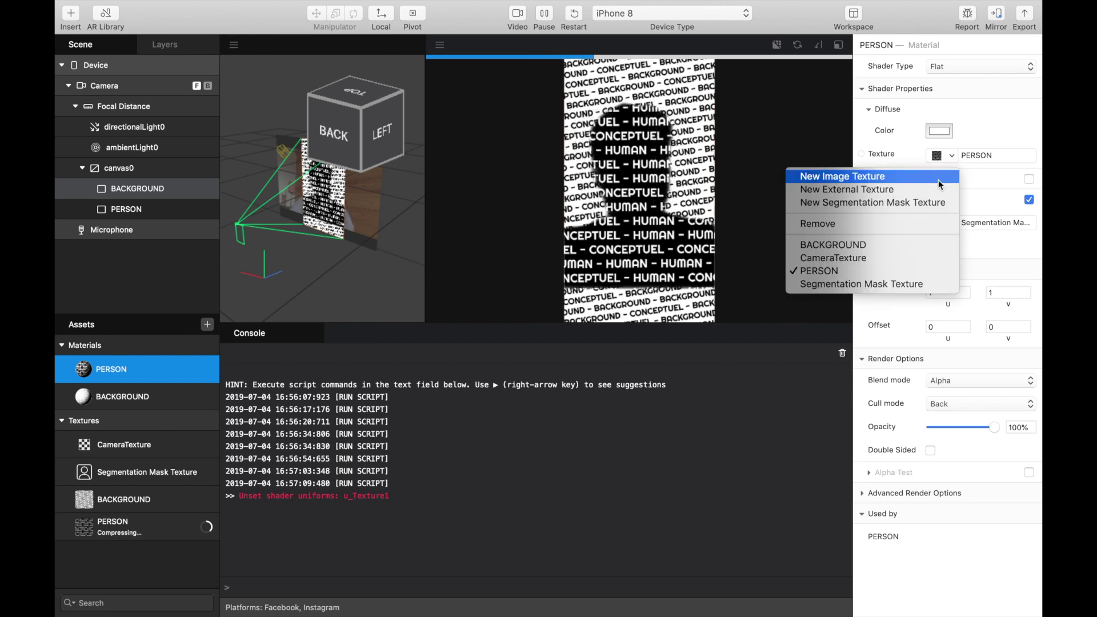
{"action": "left_click", "coordinate": [910, 258]}
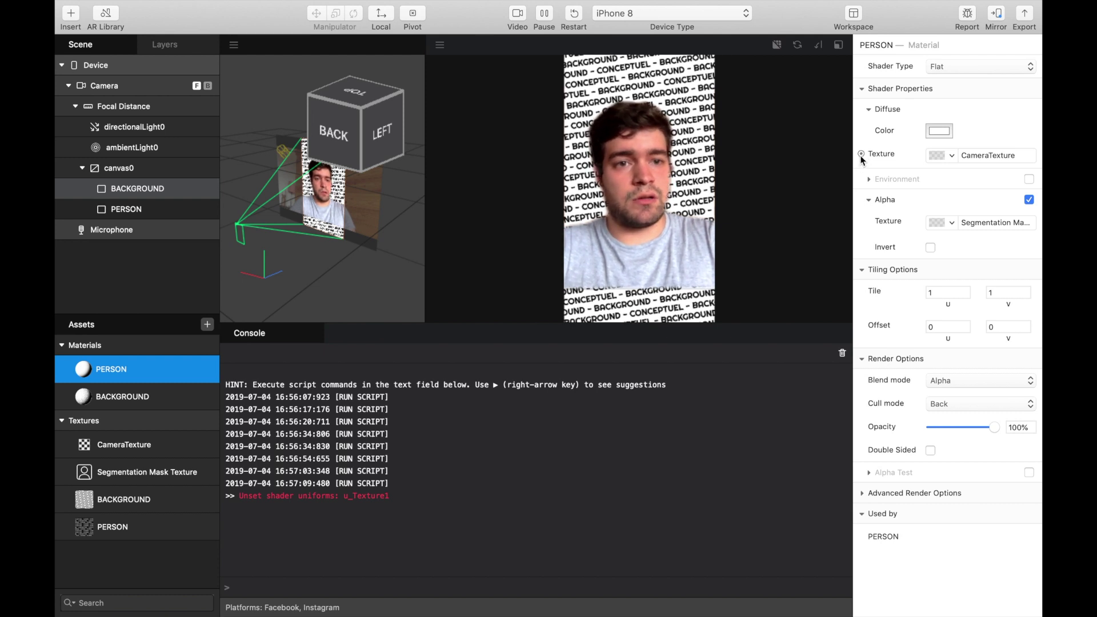
Expose PERSON's diffuse texture as a patch and add CameraTexture and PERSON nodes
{"action": "left_click", "coordinate": [861, 153]}
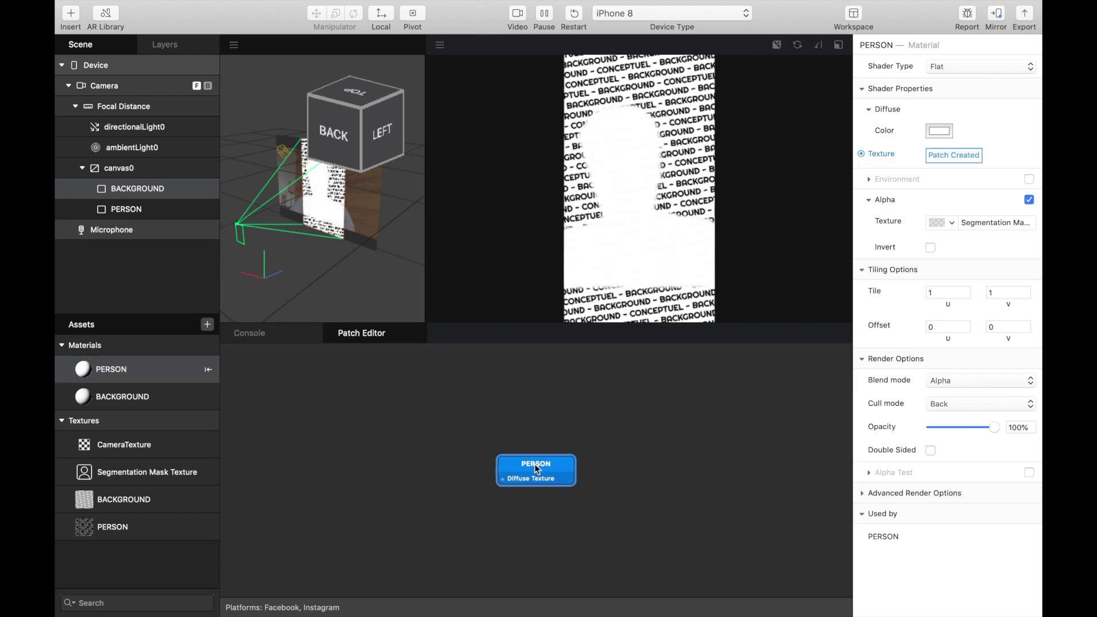
{"action": "left_click_drag", "start_coordinate": [548, 459], "coordinate": [605, 423]}
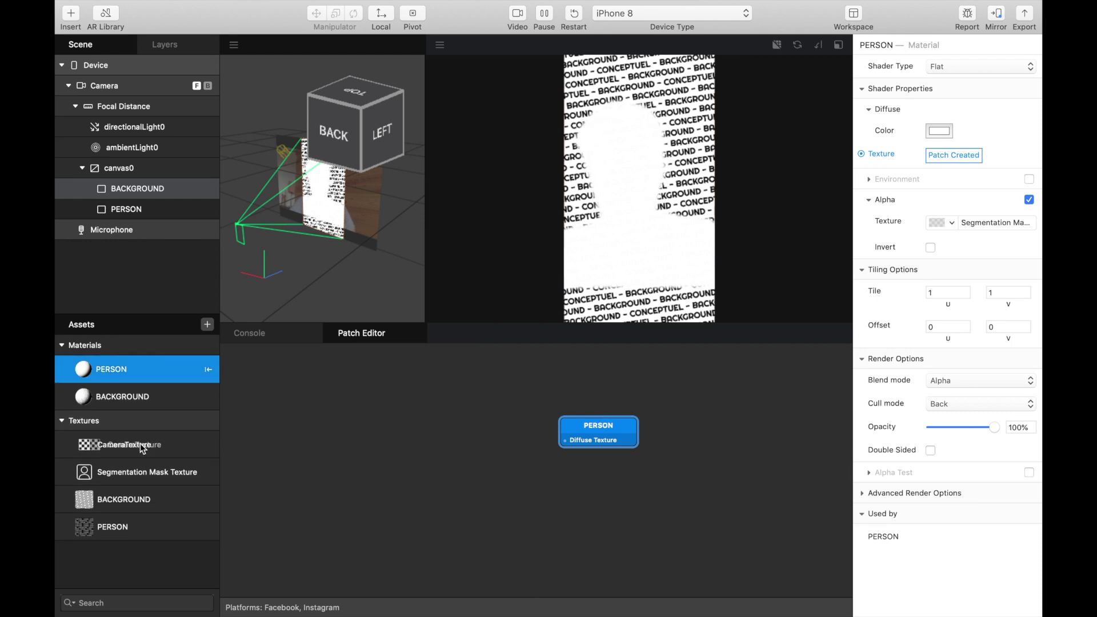
{"action": "left_click_drag", "start_coordinate": [330, 398], "coordinate": [330, 399]}
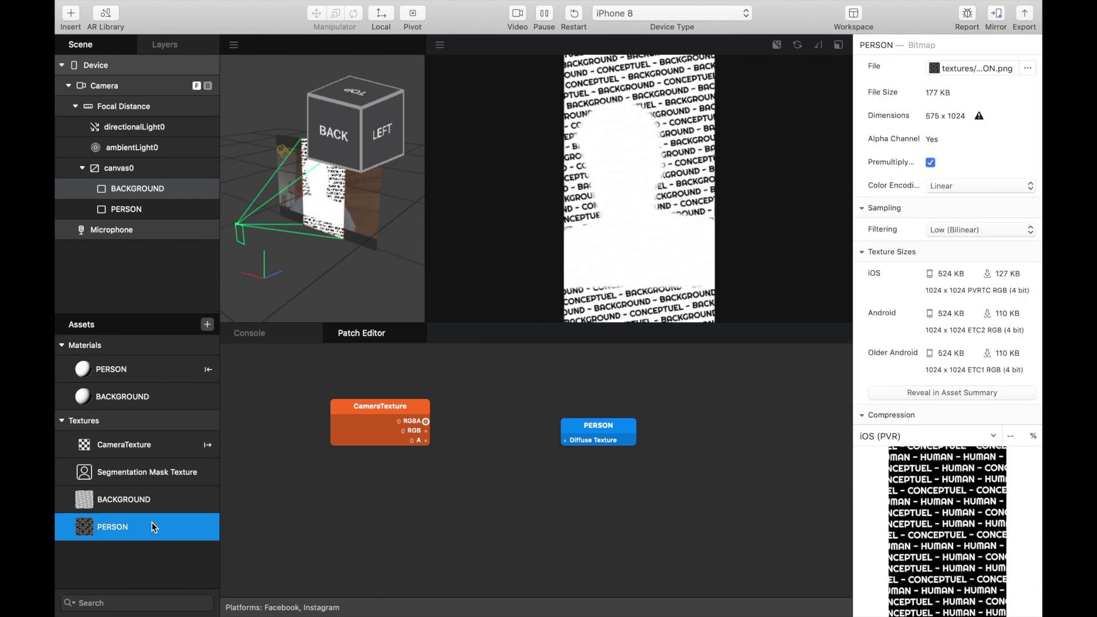
{"action": "left_click_drag", "start_coordinate": [153, 523], "coordinate": [395, 475]}
{"action": "left_click_drag", "start_coordinate": [426, 421], "coordinate": [500, 428]}
Multiply CameraTexture by the PERSON texture and feed the result into PERSON's diffuse
{"action": "type", "text": "mu"}
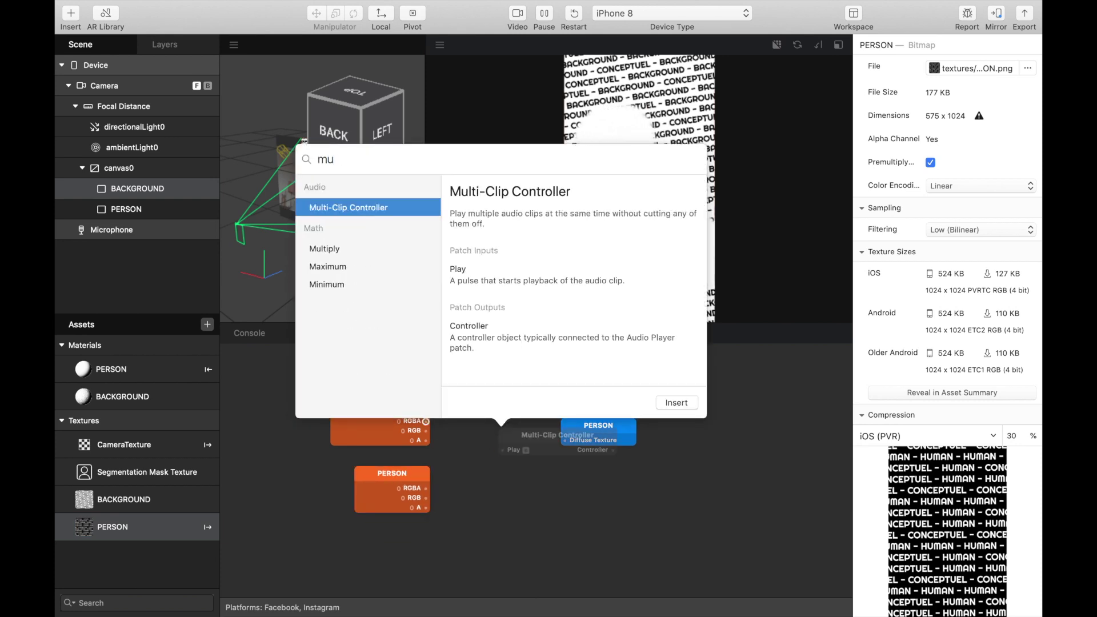
{"action": "key", "text": "Down"}
{"action": "key", "text": "Return"}
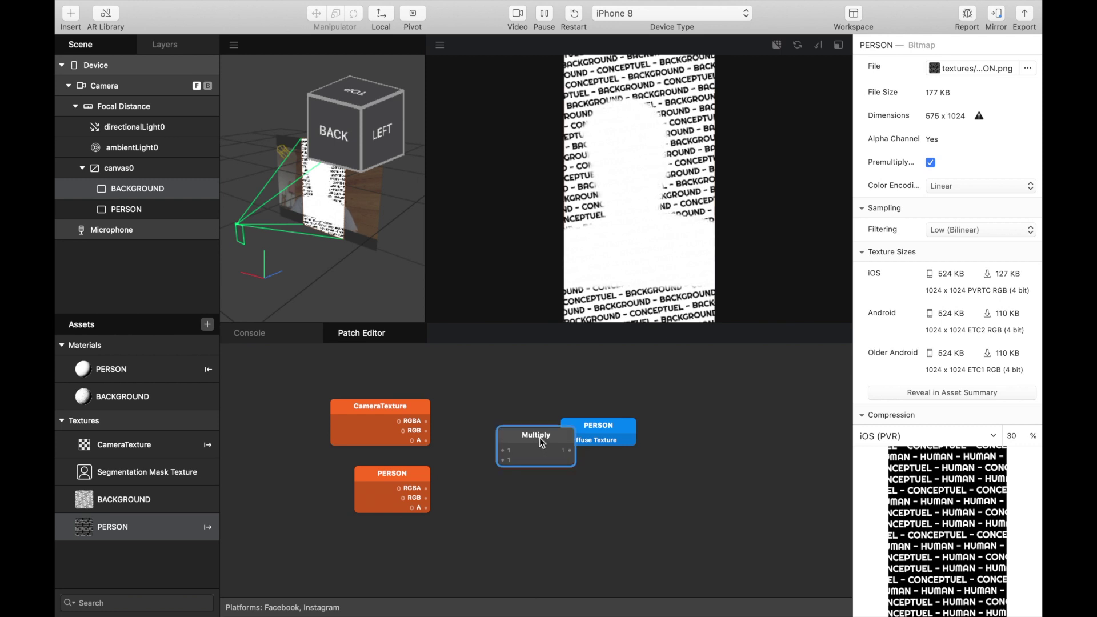
{"action": "left_click_drag", "start_coordinate": [426, 421], "coordinate": [479, 451]}
{"action": "left_click_drag", "start_coordinate": [426, 488], "coordinate": [479, 460]}
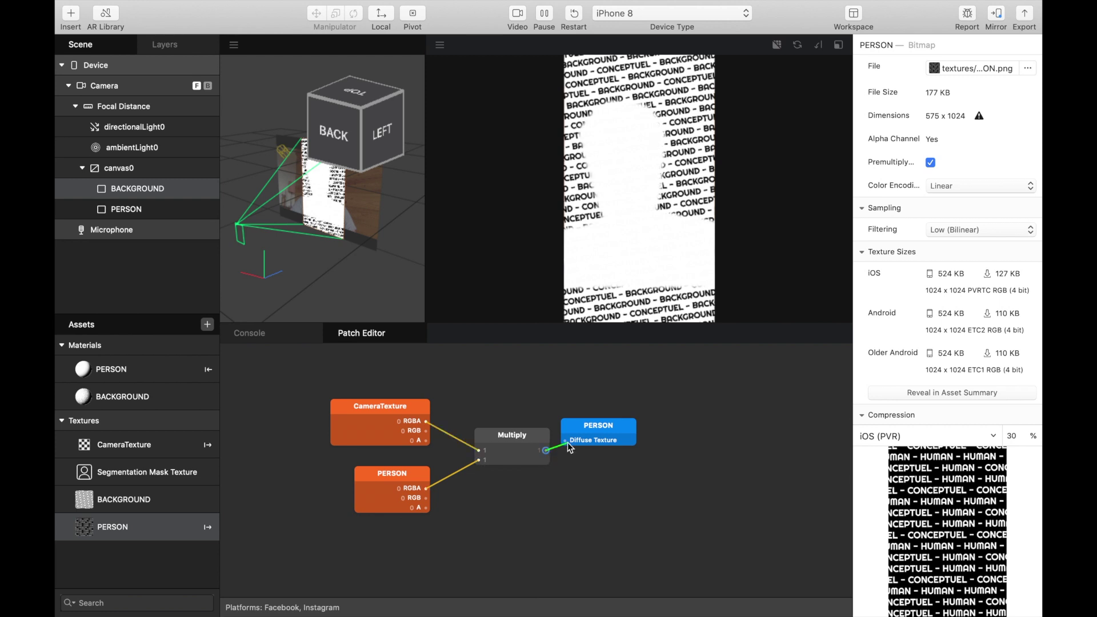
{"action": "left_click_drag", "start_coordinate": [568, 442], "coordinate": [567, 441]}
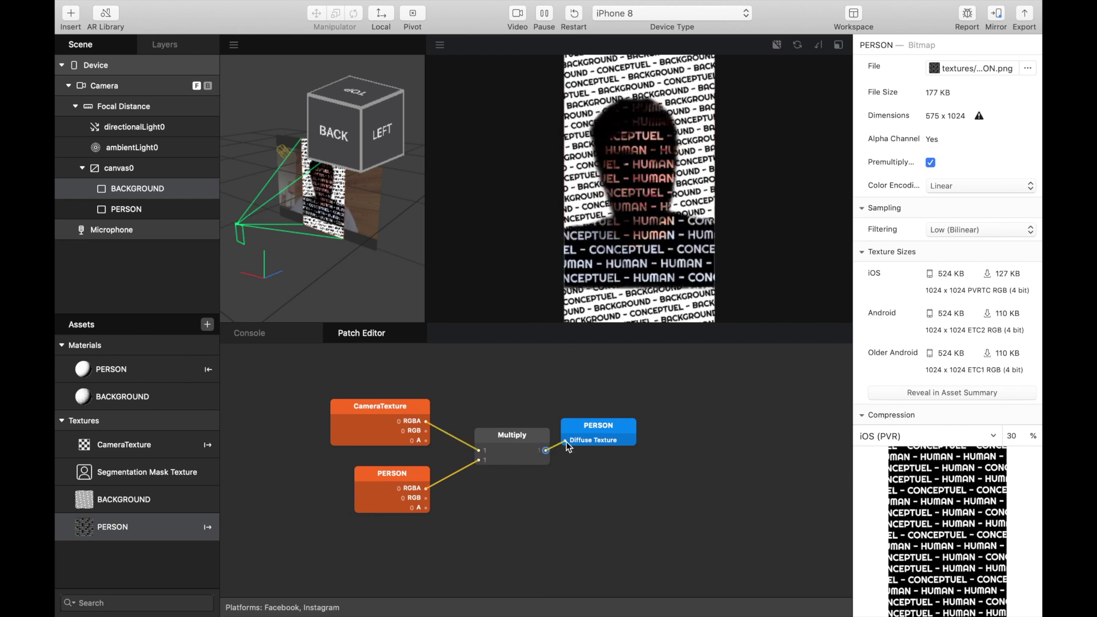